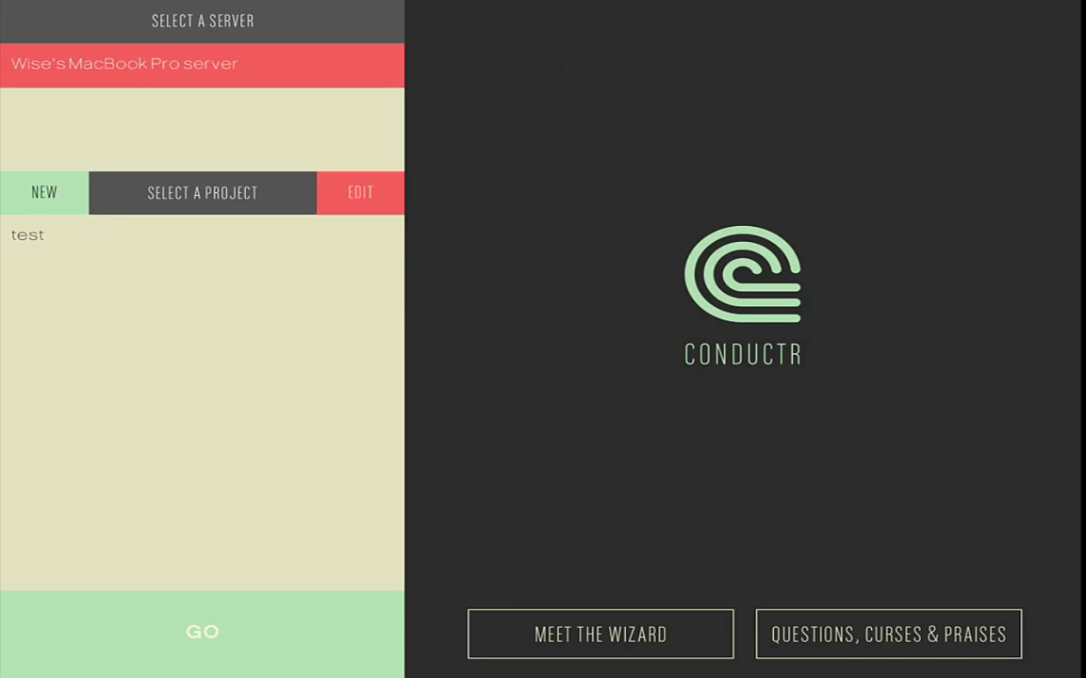
# Search the web for "conductr" and open the official Conductr website from the results.
pyautogui.write('conduc')
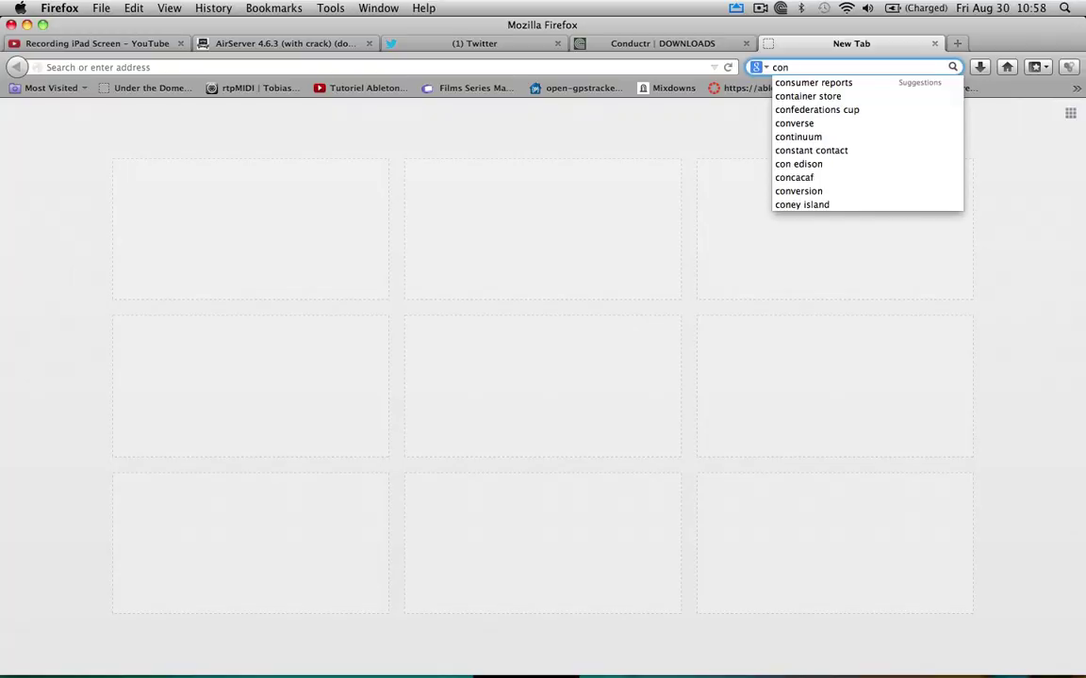
pyautogui.write('tr')
pyautogui.press('Return')
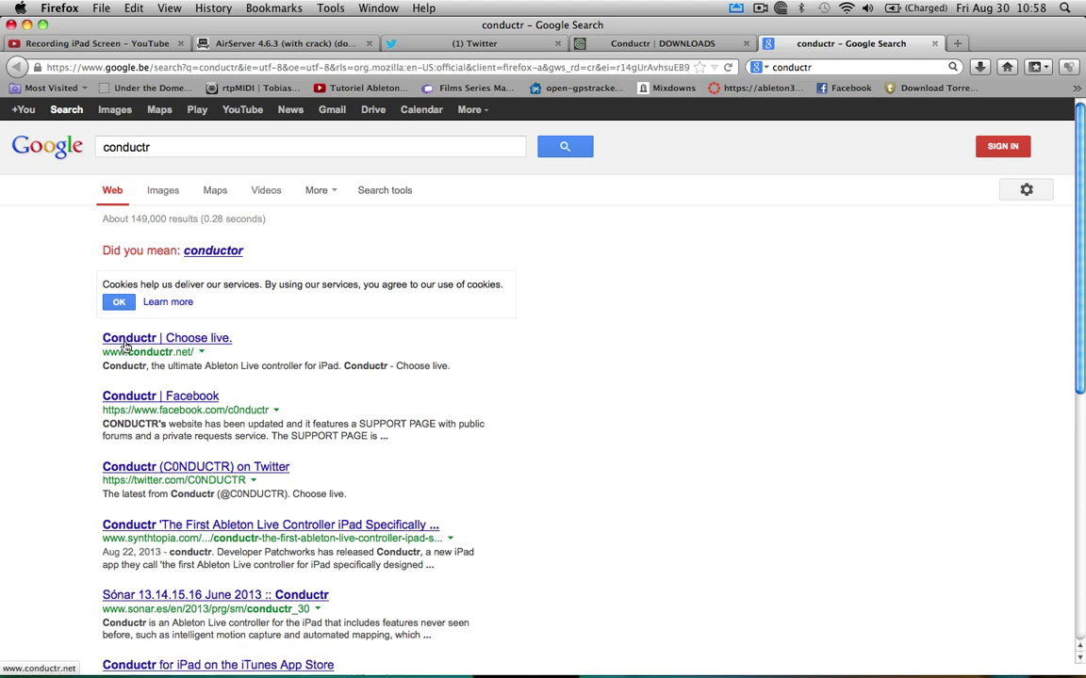
pyautogui.click(125, 344)
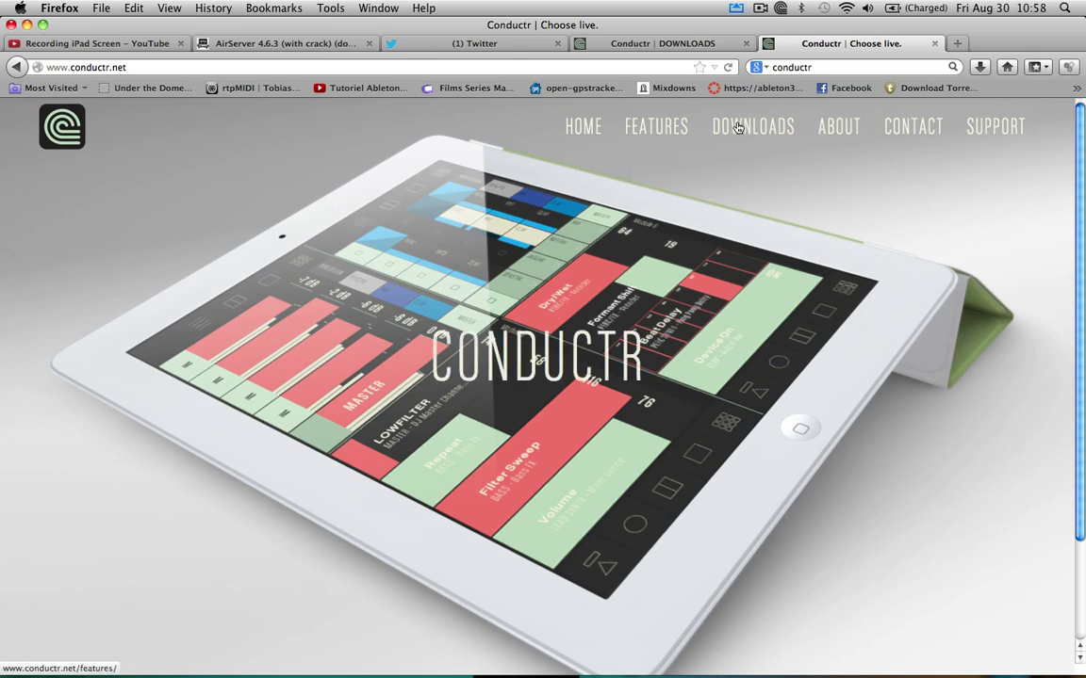
# Download the Mac OS X version of the Conductr server from the site's downloads page.
pyautogui.click(740, 127)
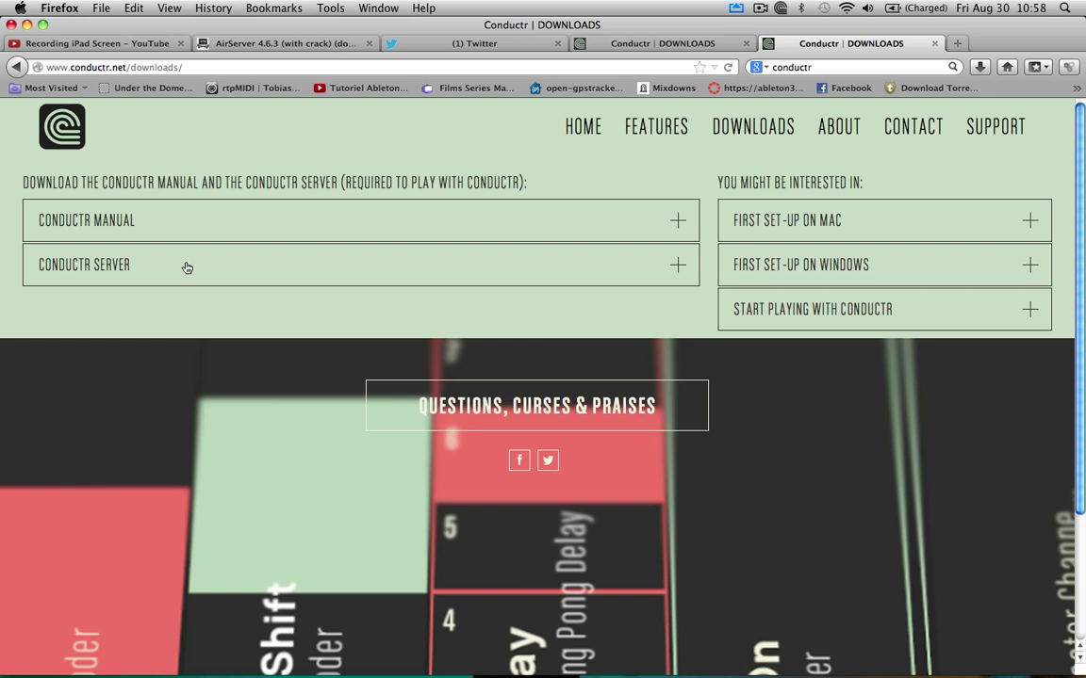
pyautogui.click(185, 268)
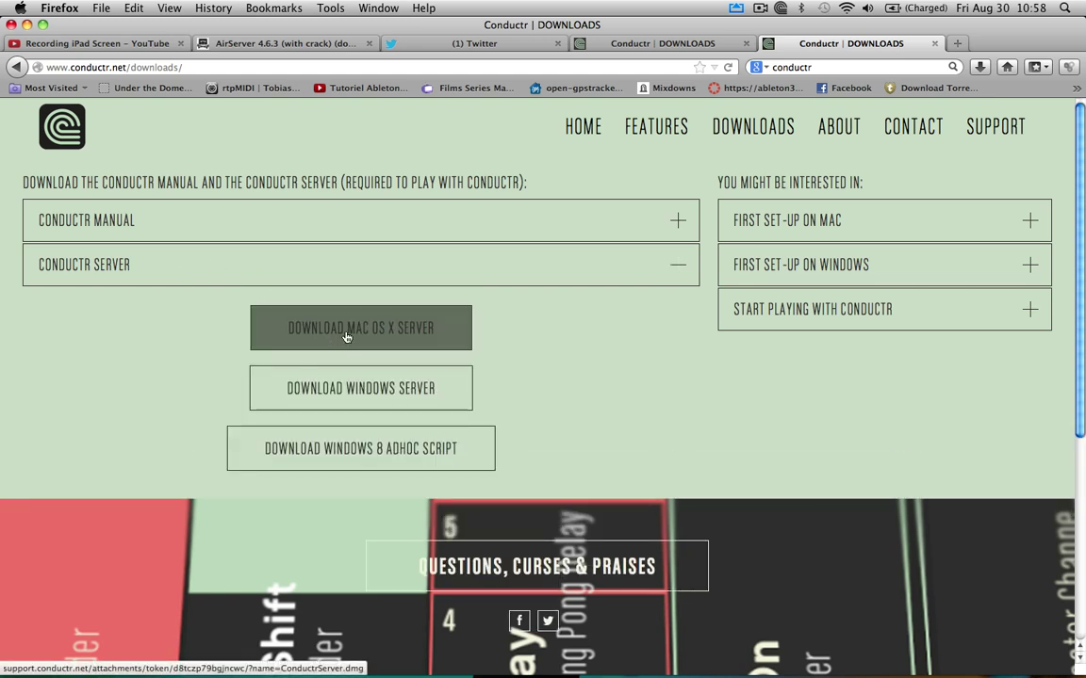
pyautogui.click(427, 330)
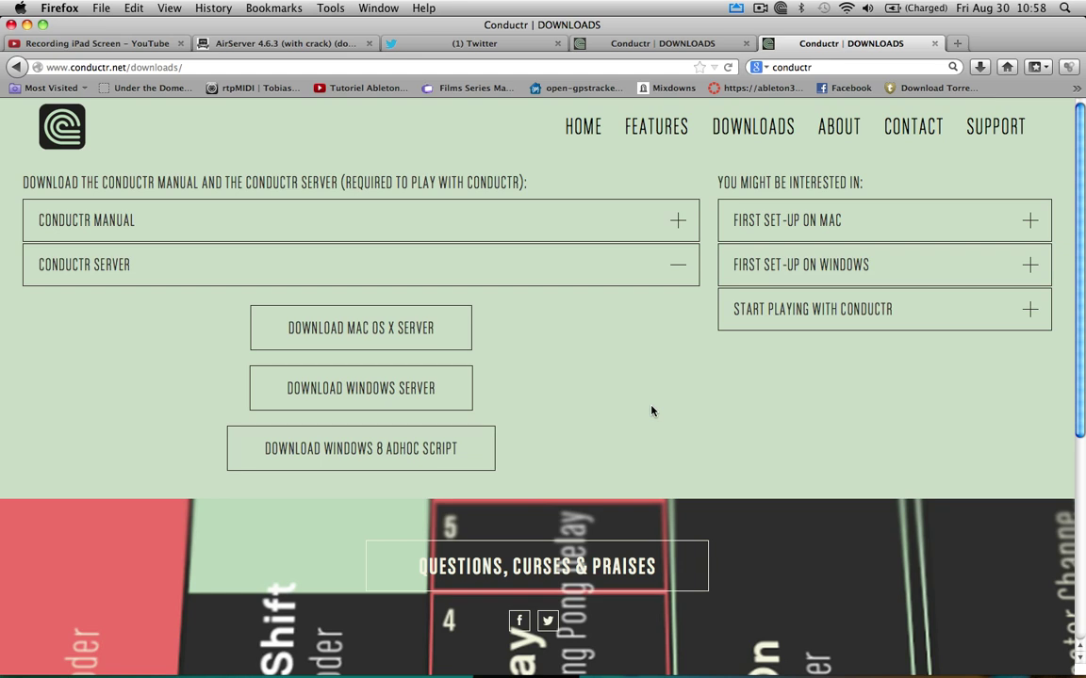
pyautogui.click(414, 327)
# Switch to Ableton Live and choose Conductr as control surface 5 in the MIDI preferences.
pyautogui.press('F3')
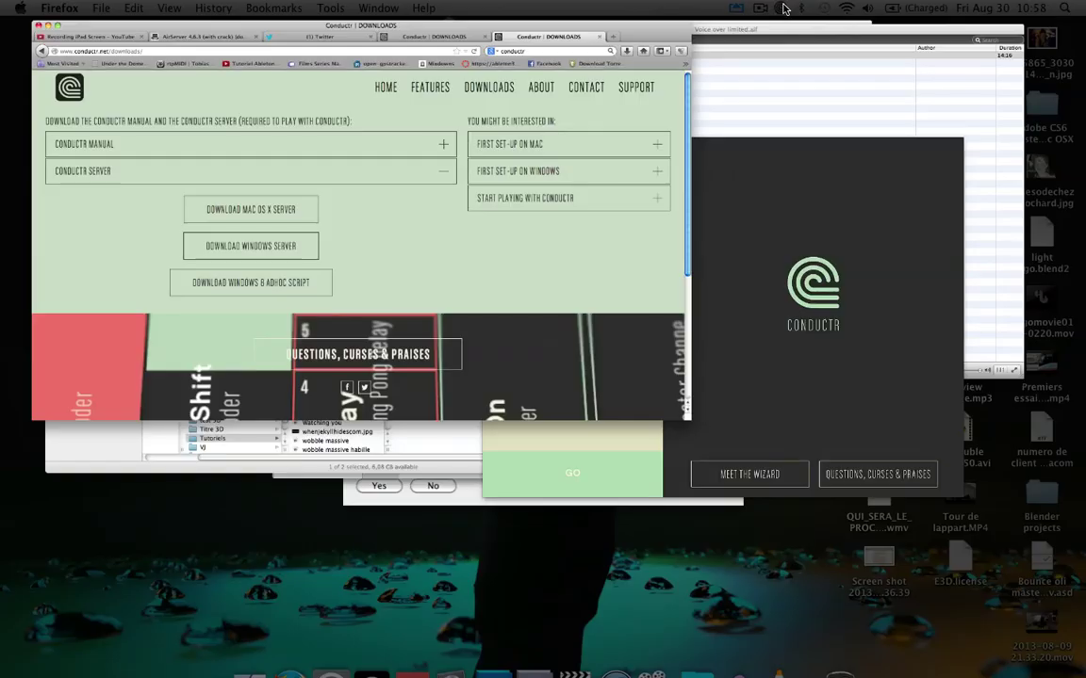
pyautogui.click(867, 311)
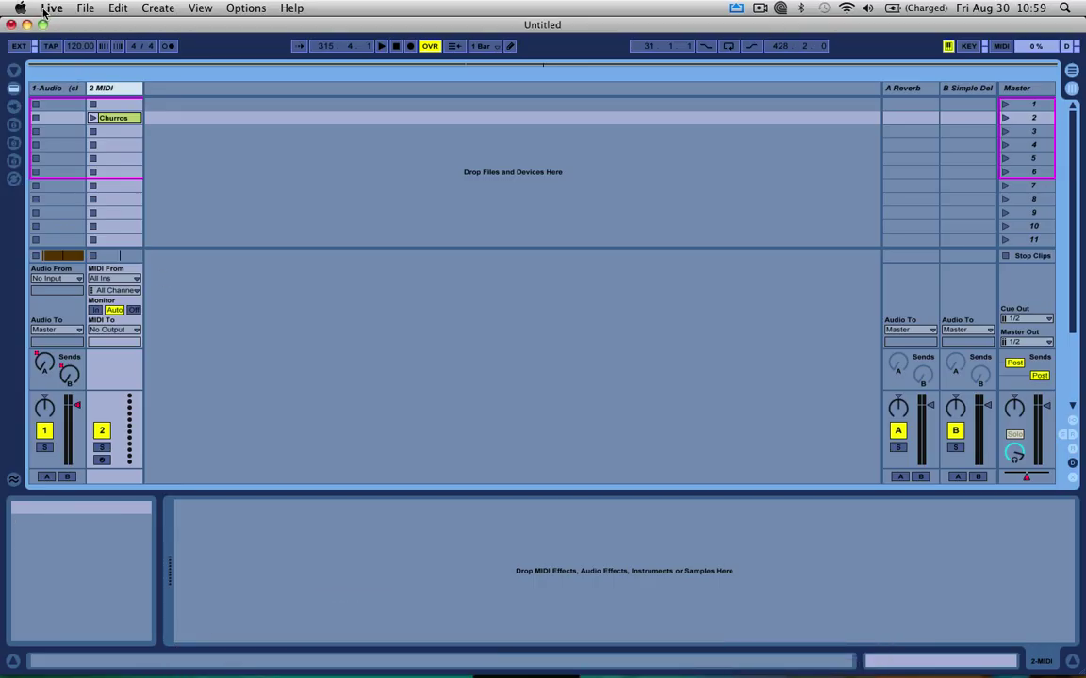
pyautogui.click(43, 8)
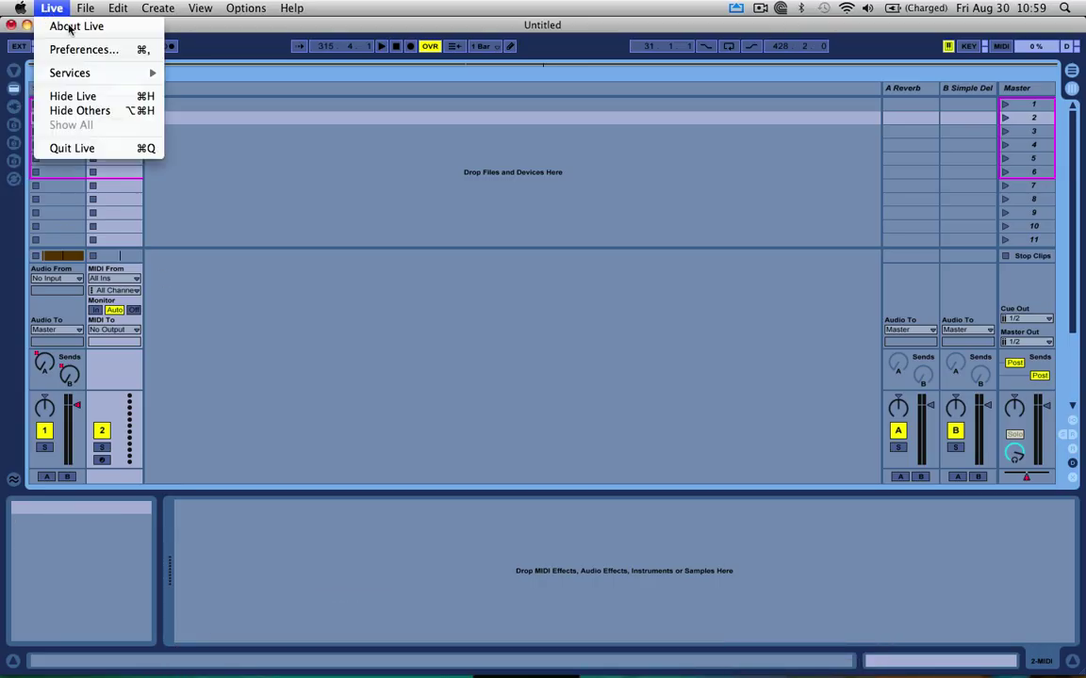
pyautogui.click(80, 50)
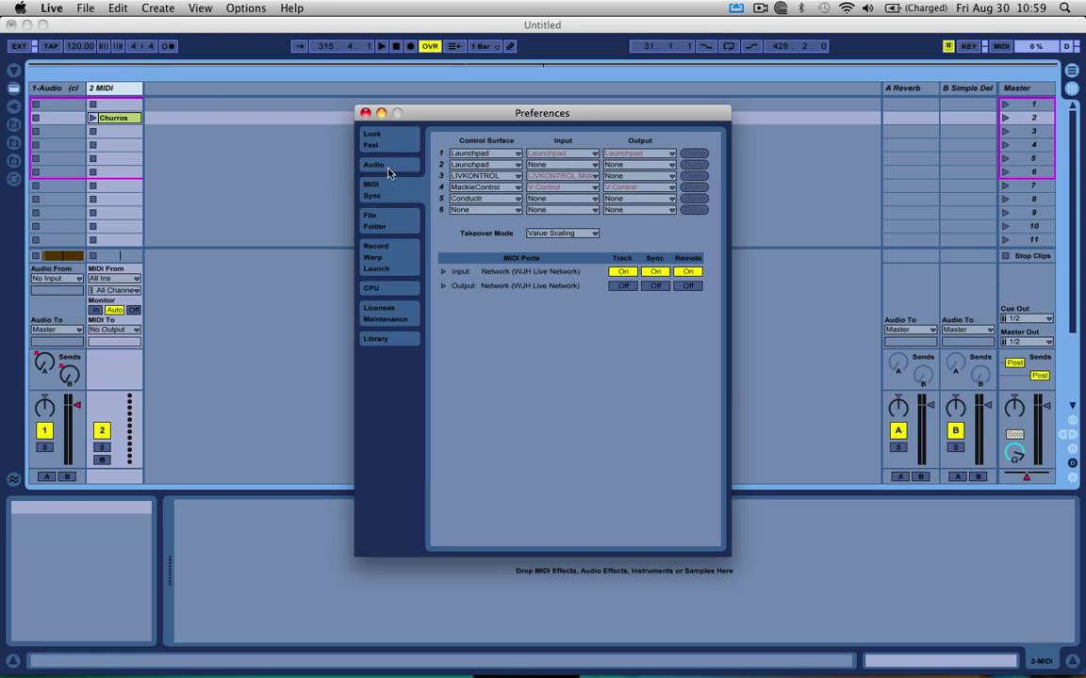
pyautogui.click(477, 199)
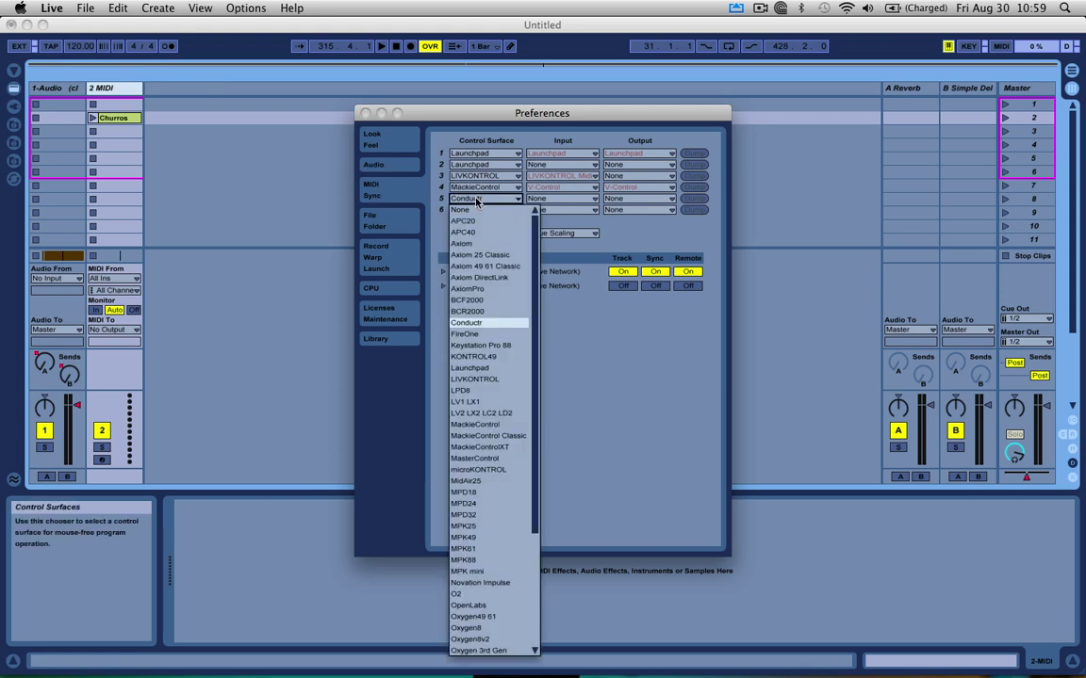
pyautogui.click(471, 321)
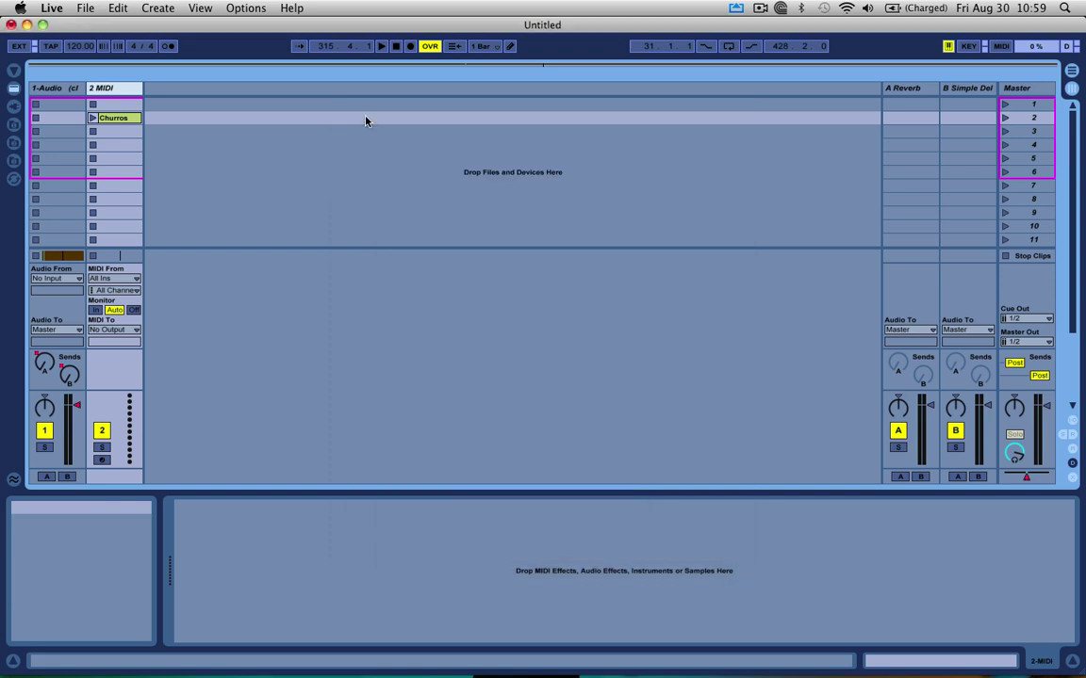
pyautogui.click(365, 114)
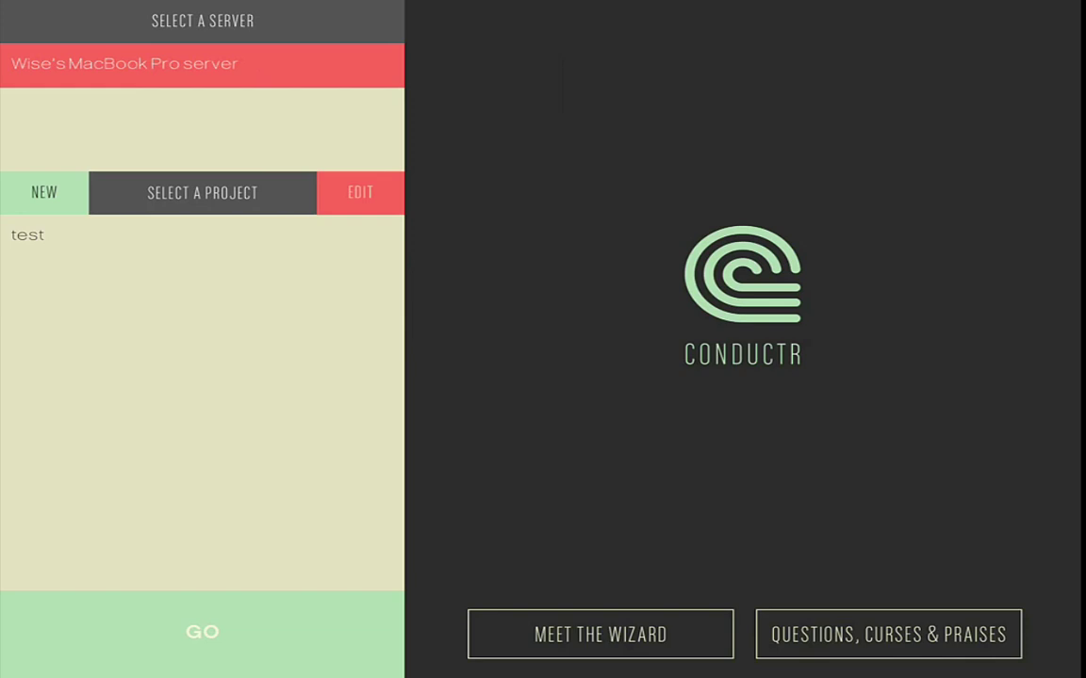
# Switch to Conductr, enter the playground and load the Clip Module in the upper-left pane.
pyautogui.moveTo(196, 337)
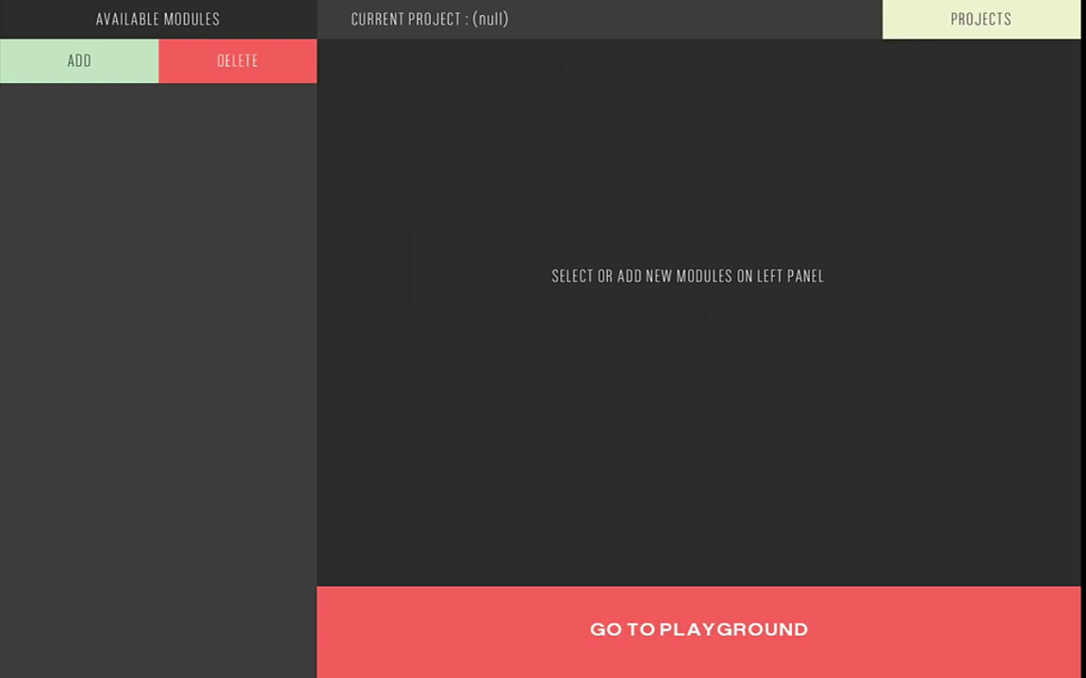
pyautogui.click(698, 630)
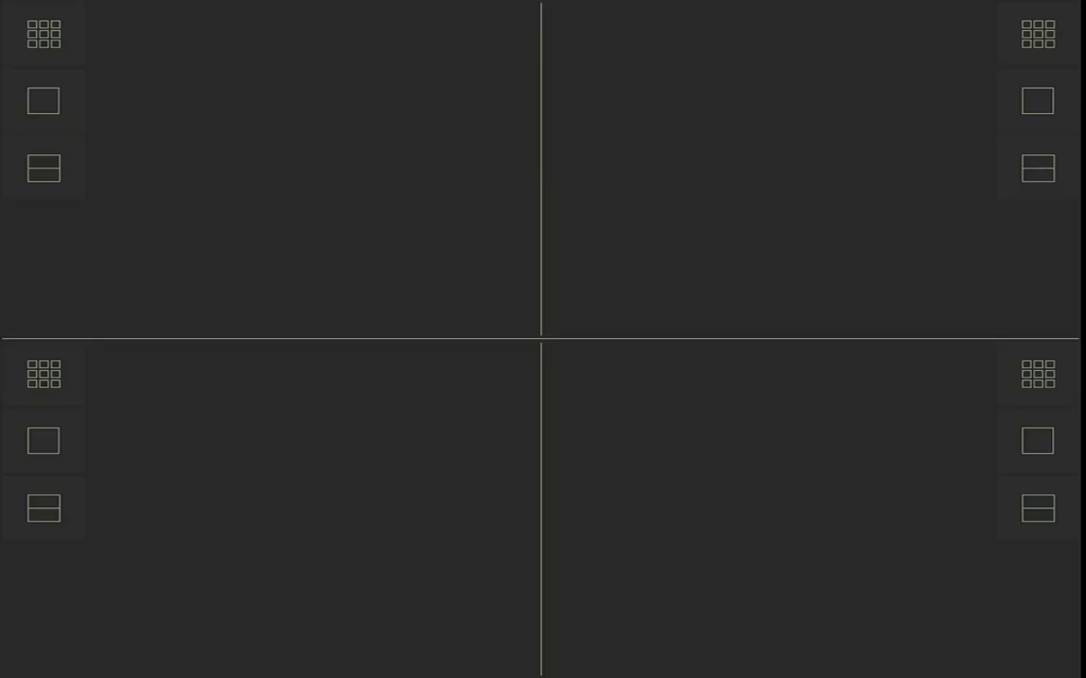
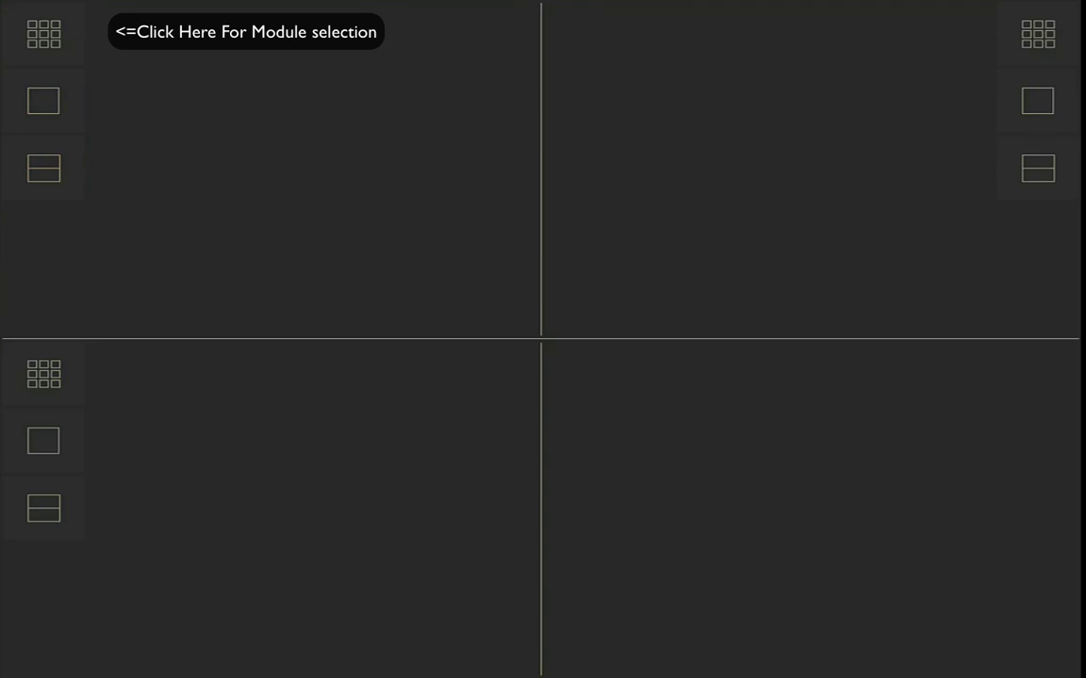
pyautogui.click(44, 33)
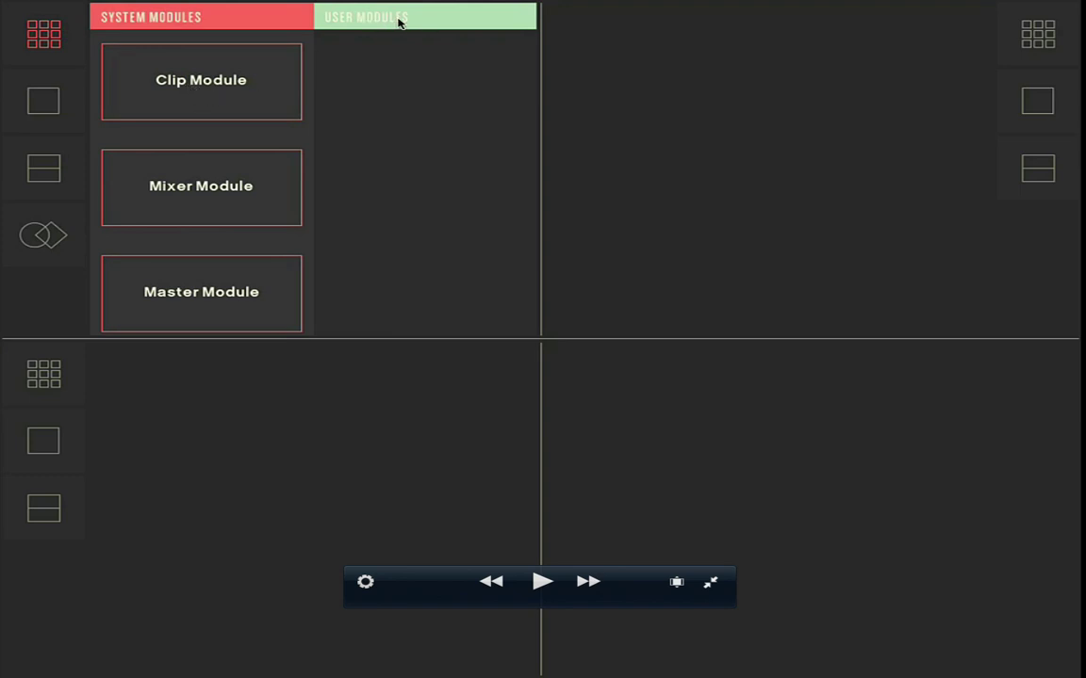
pyautogui.click(202, 83)
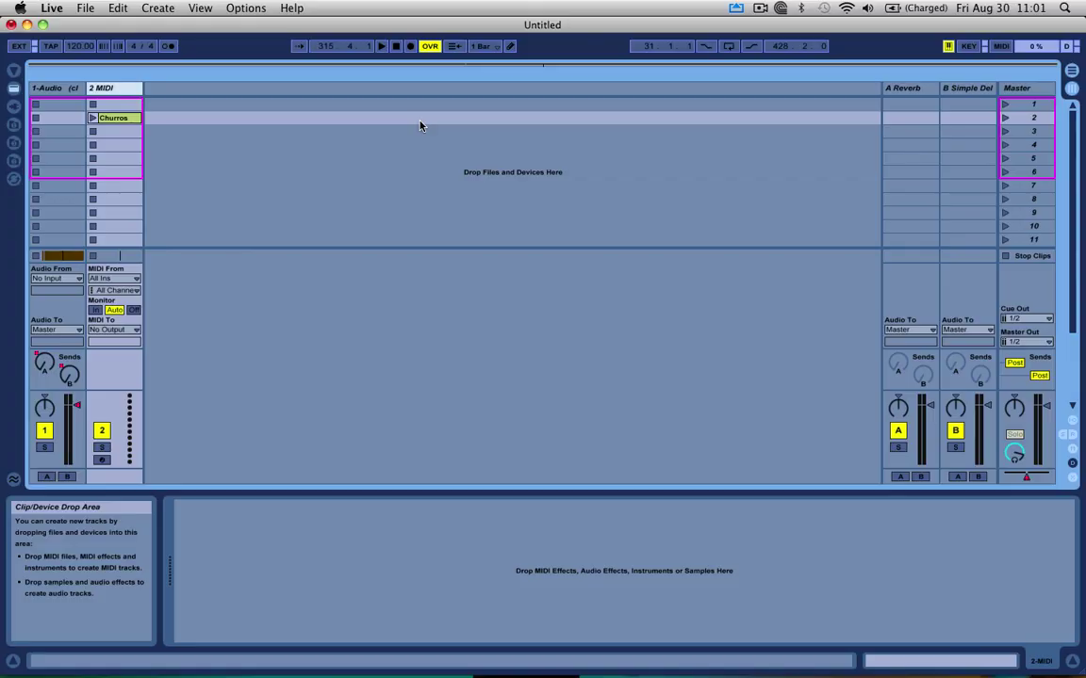
# Switch to Ableton Live and add five audio tracks, one MIDI track and two more audio tracks after the existing ones.
pyautogui.press('super+t')
pyautogui.press('super+t')
pyautogui.press('super+t')
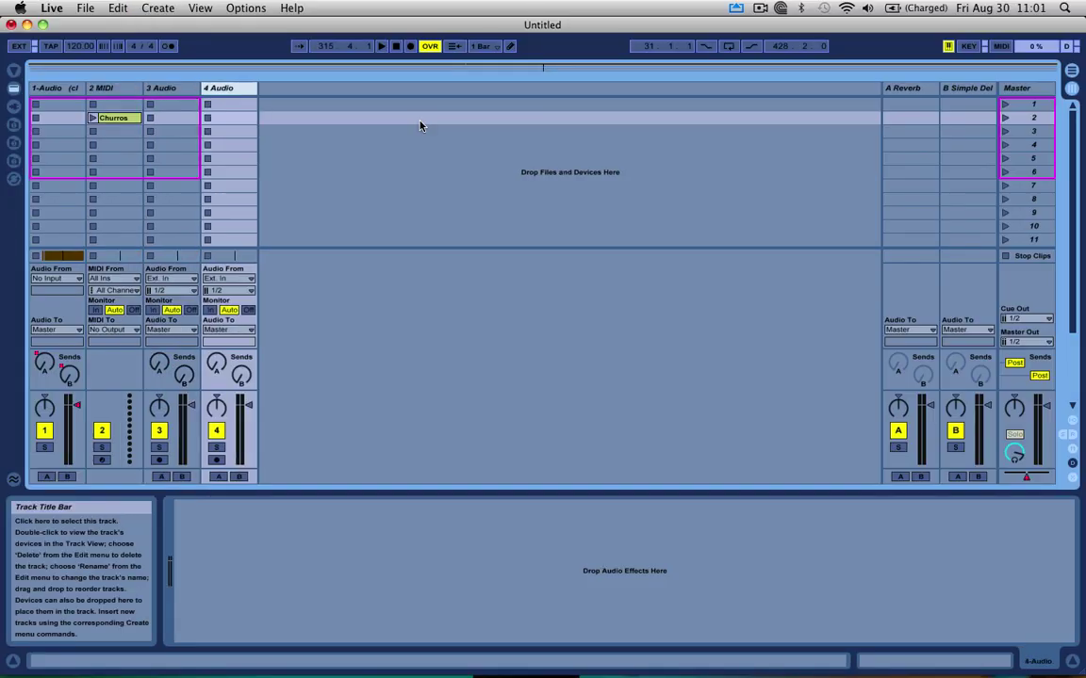
pyautogui.press('super+t')
pyautogui.press('super+t')
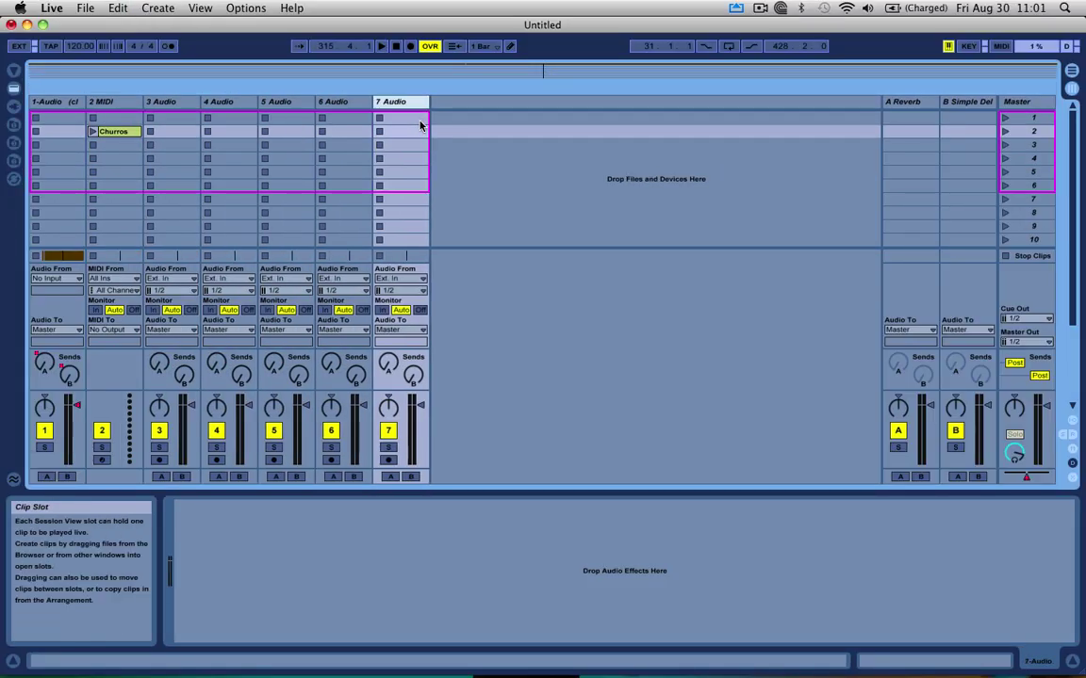
pyautogui.press('super+shift+t')
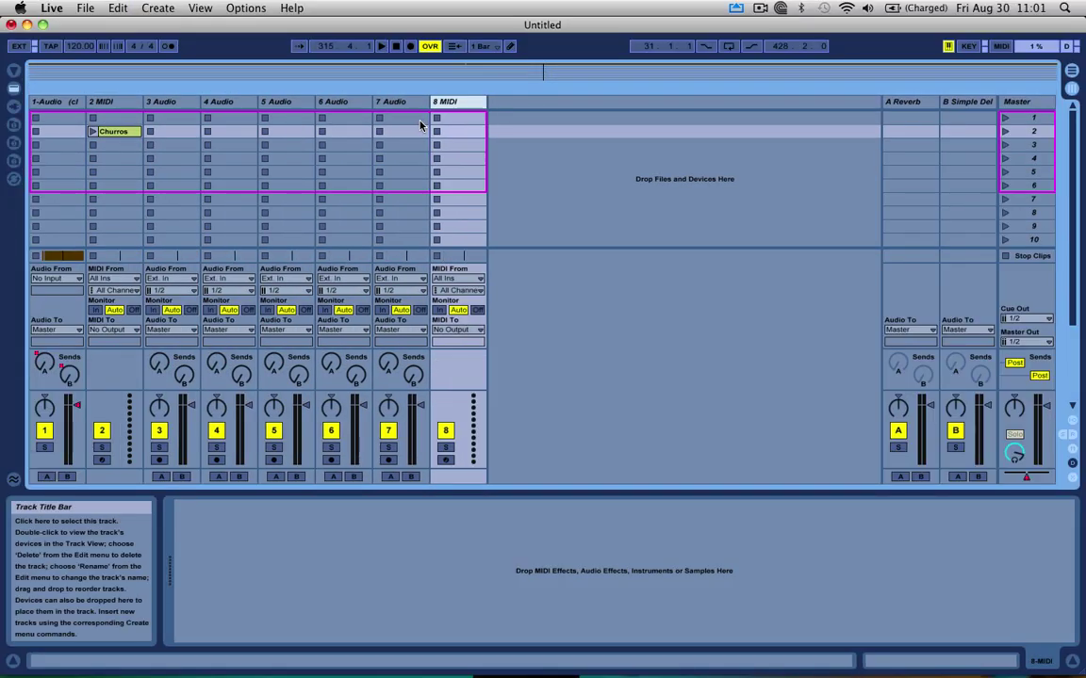
pyautogui.press('super+t')
pyautogui.press('super+t')
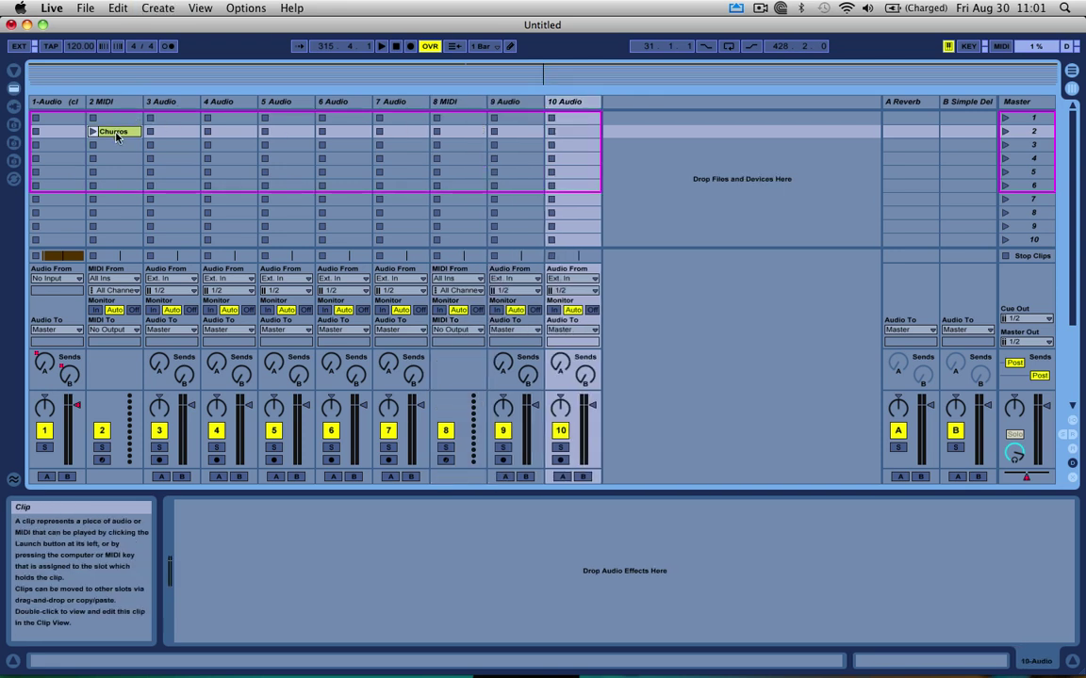
# Create an empty MIDI clip below the Churros clip on track 2 and name it "Churros 2".
pyautogui.click(116, 136)
pyautogui.click(115, 145)
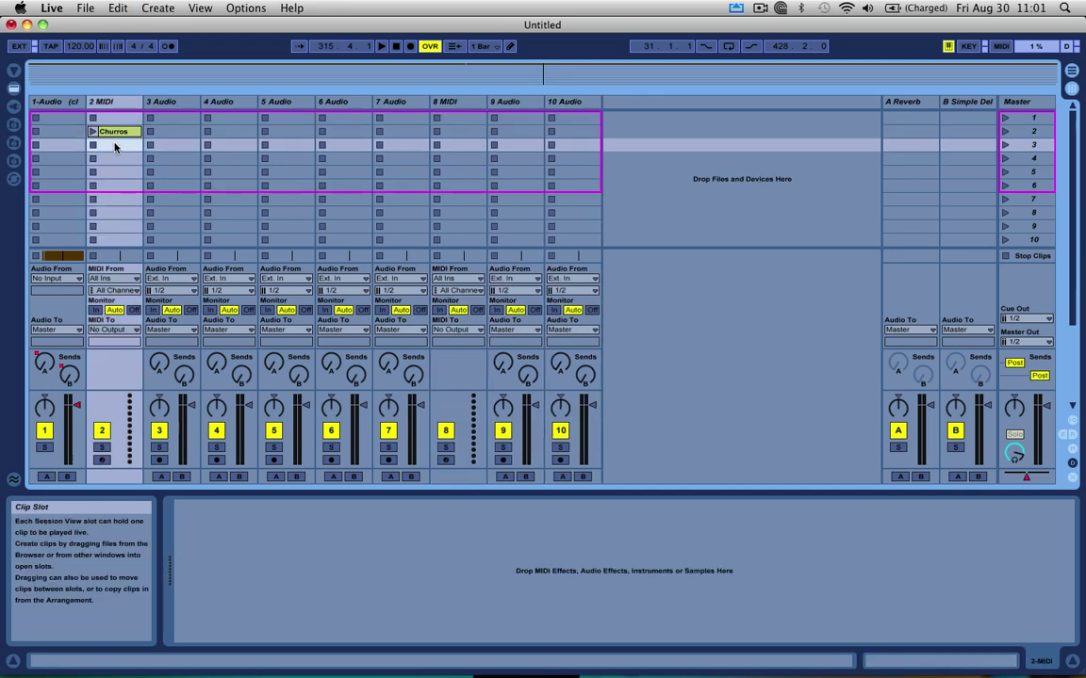
pyautogui.doubleClick(115, 145)
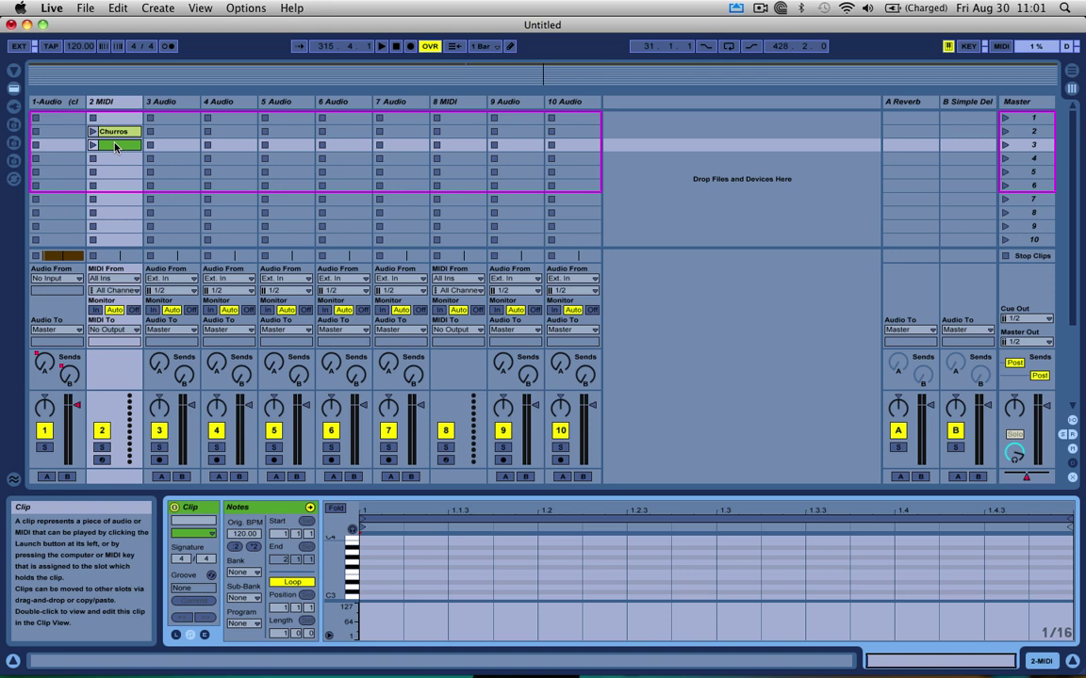
pyautogui.press('super+z')
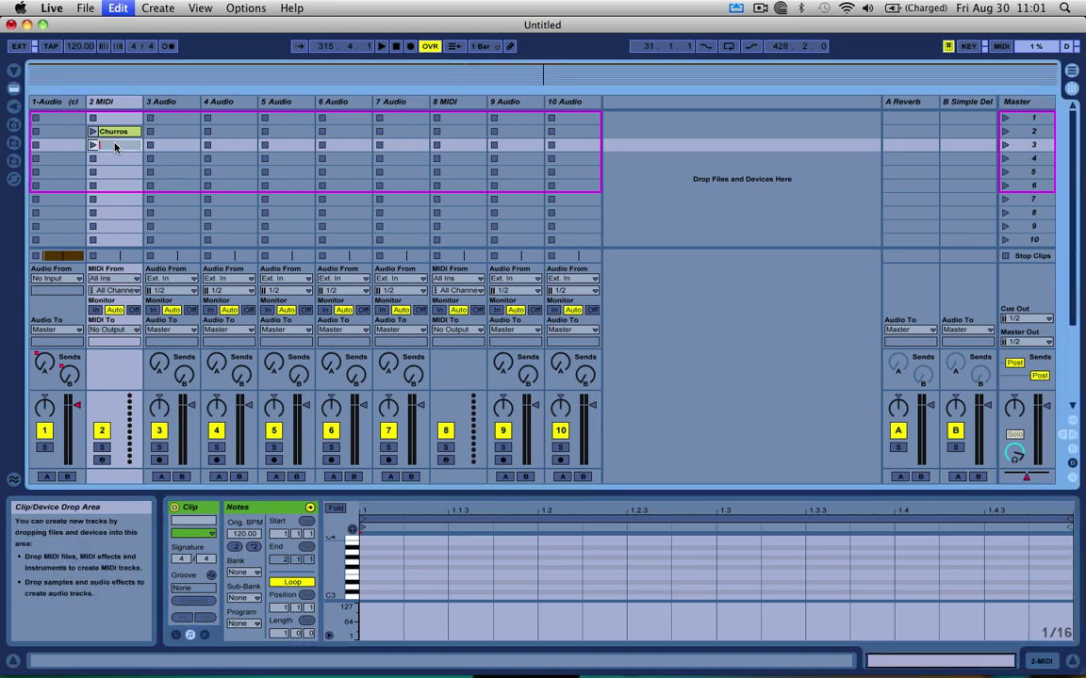
pyautogui.write('Churros 2')
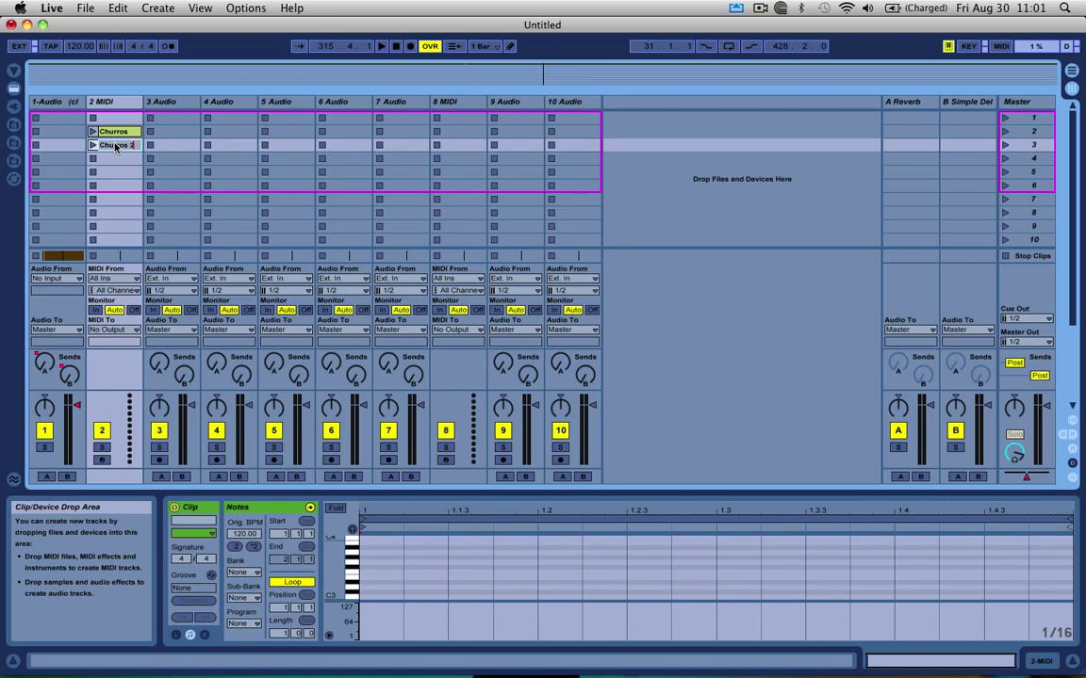
pyautogui.press('Return')
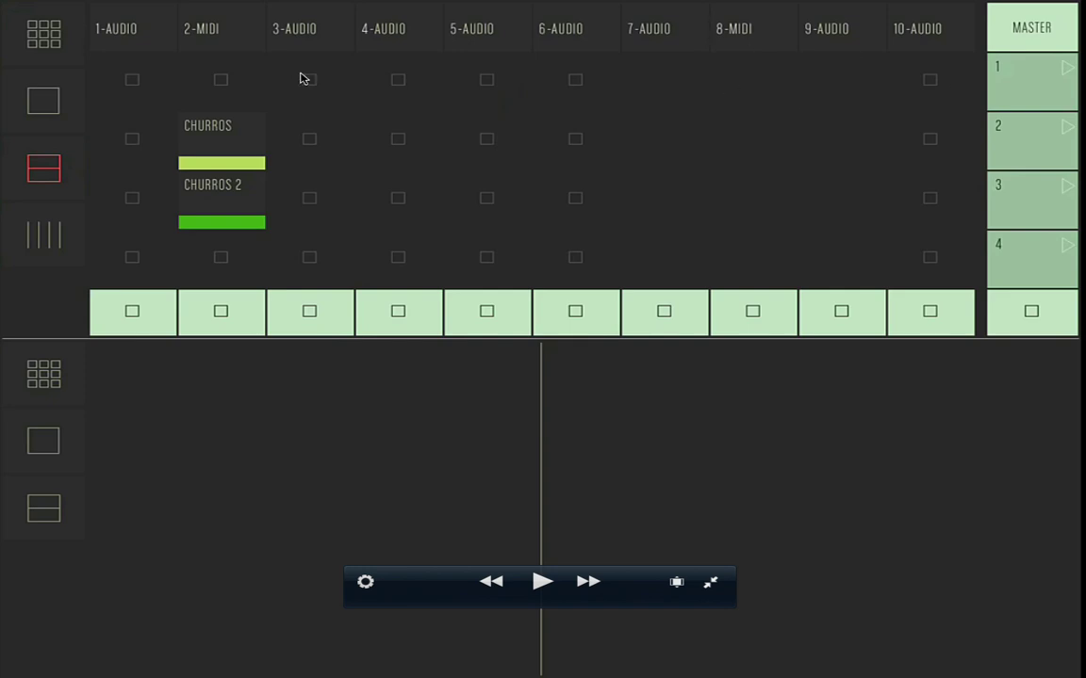
# Switch to Conductr, expand the Clip Module to full screen and browse up and down through its scenes.
pyautogui.click(31, 111)
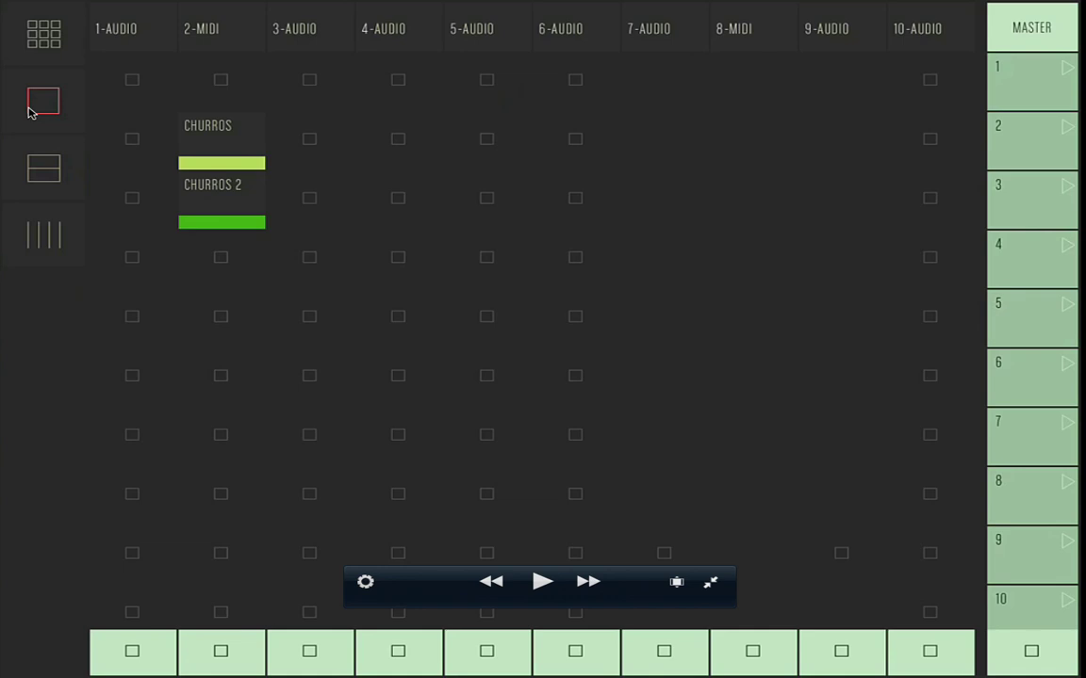
pyautogui.scroll(-3, 527, 320)
pyautogui.scroll(3, 528, 320)
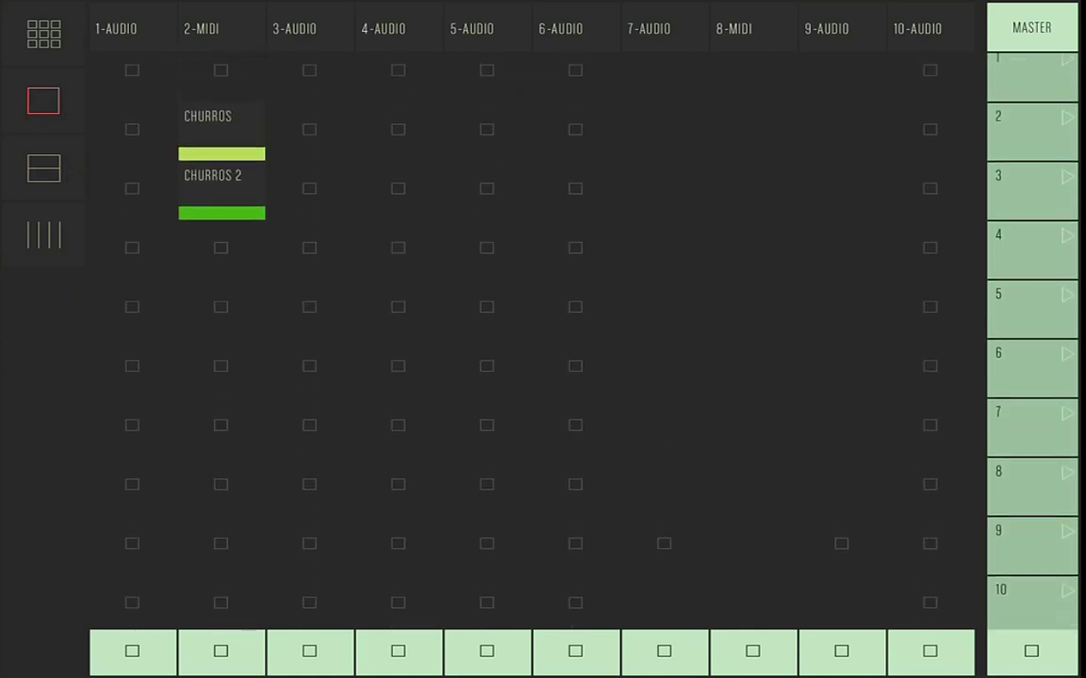
pyautogui.scroll(-4, 528, 321)
pyautogui.scroll(5, 528, 320)
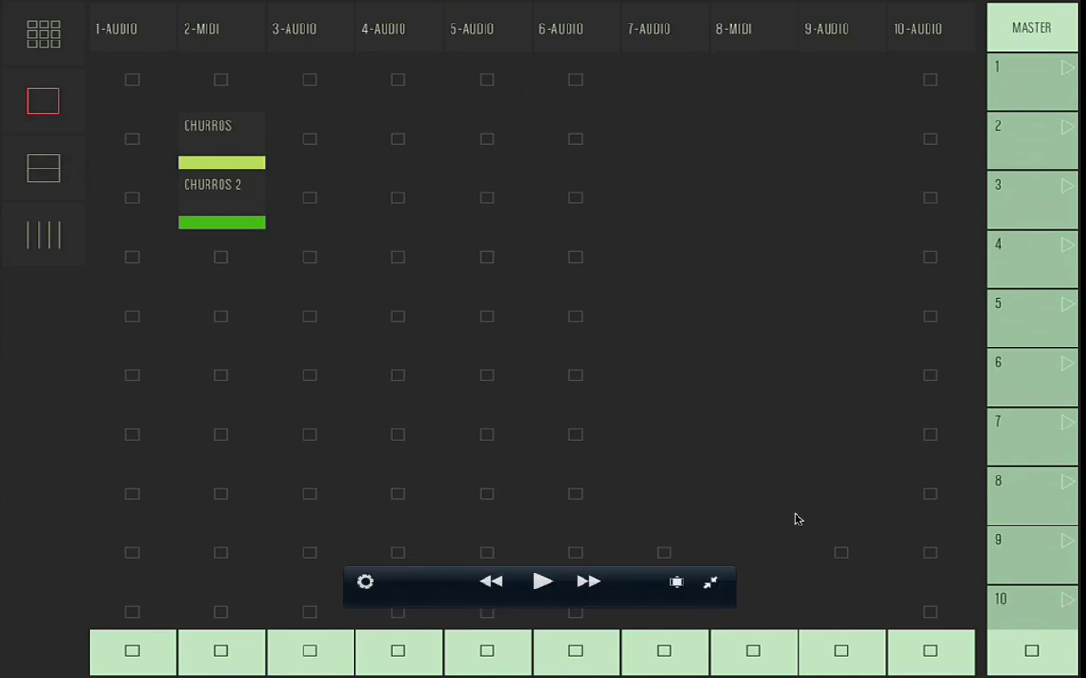
pyautogui.scroll(-3, 794, 516)
pyautogui.scroll(3, 541, 339)
pyautogui.scroll(-3, 541, 340)
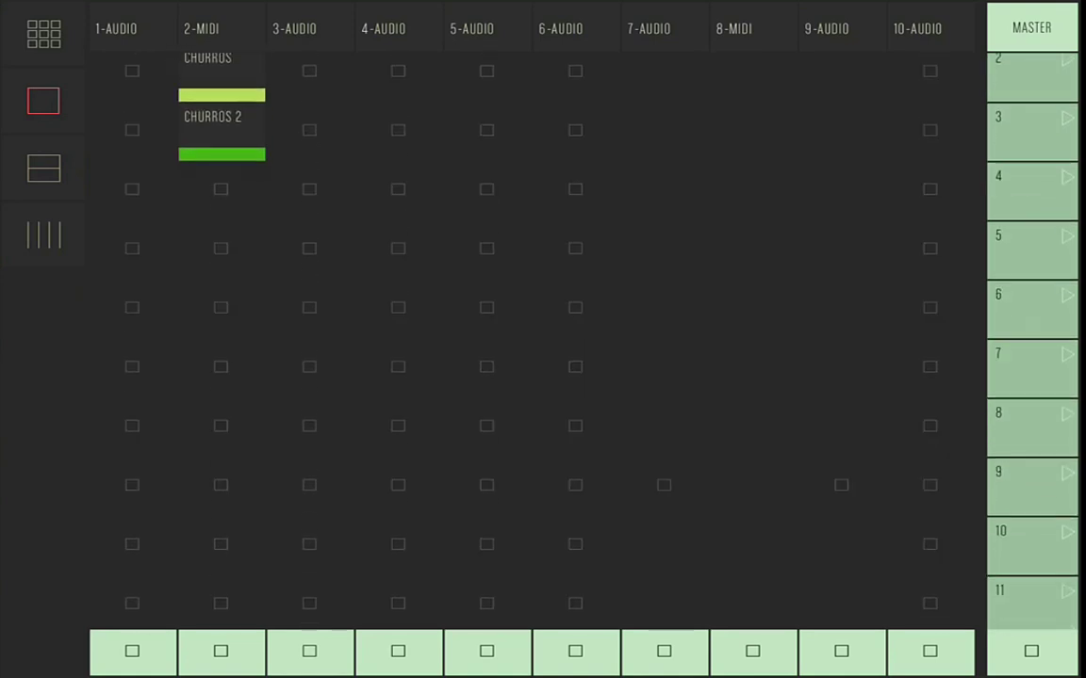
pyautogui.scroll(1, 541, 339)
pyautogui.scroll(2, 541, 339)
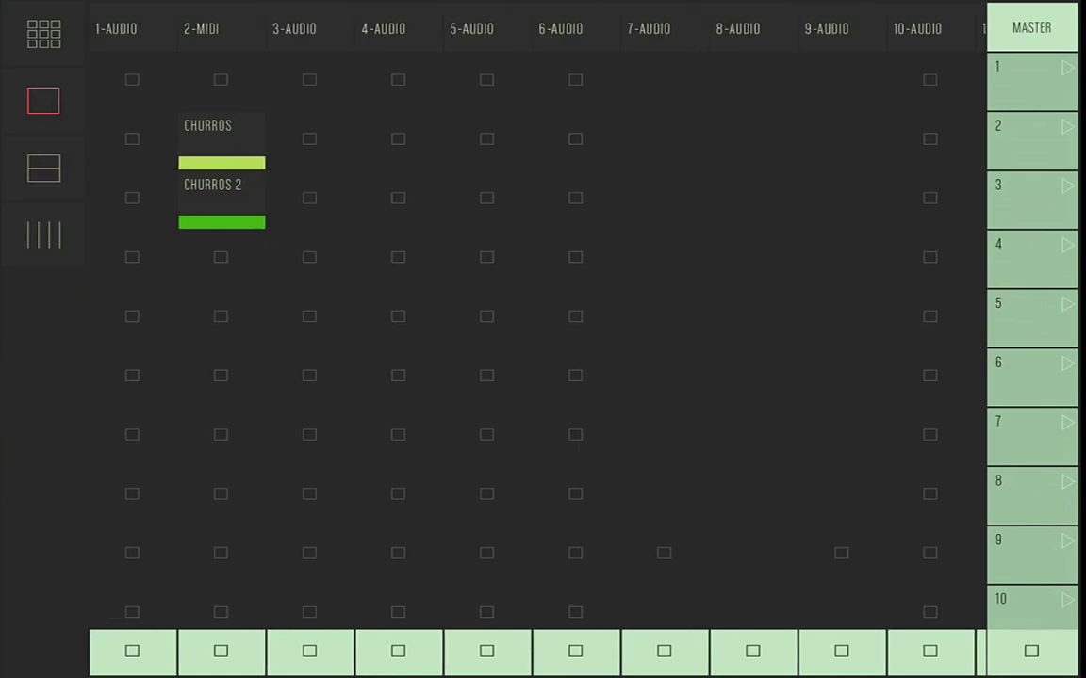
# Reduce the Clip Module to the upper half of the screen and browse sideways across its tracks.
pyautogui.click(43, 168)
pyautogui.hscroll(4, 532, 169)
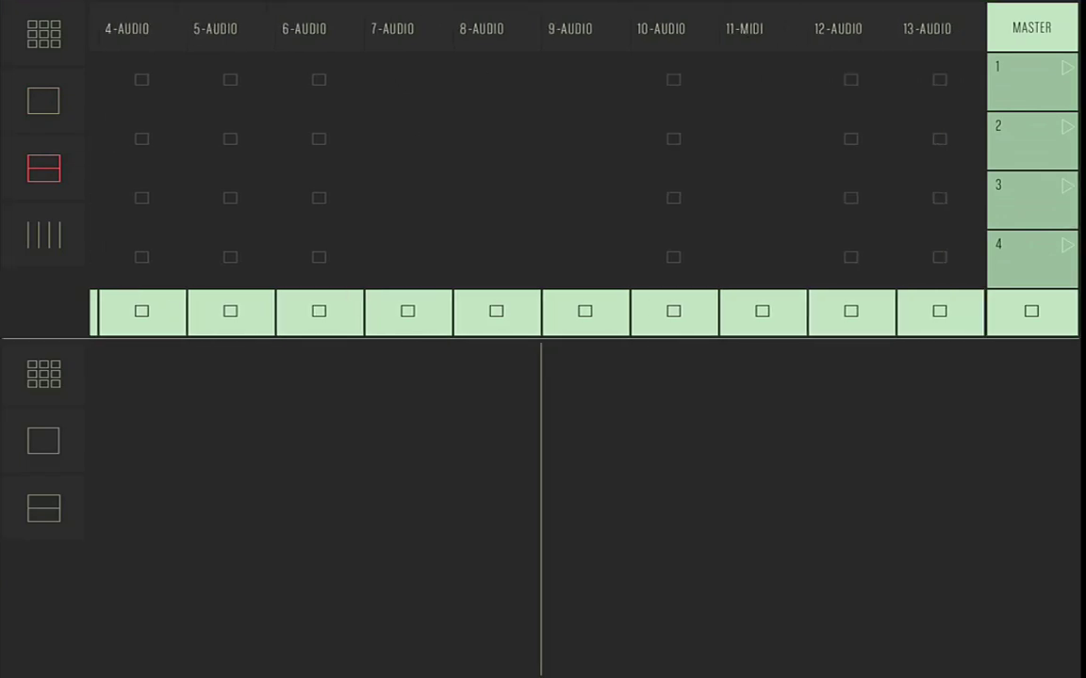
pyautogui.hscroll(-5, 532, 170)
pyautogui.hscroll(5, 532, 169)
pyautogui.hscroll(-1, 533, 170)
pyautogui.hscroll(-3, 532, 169)
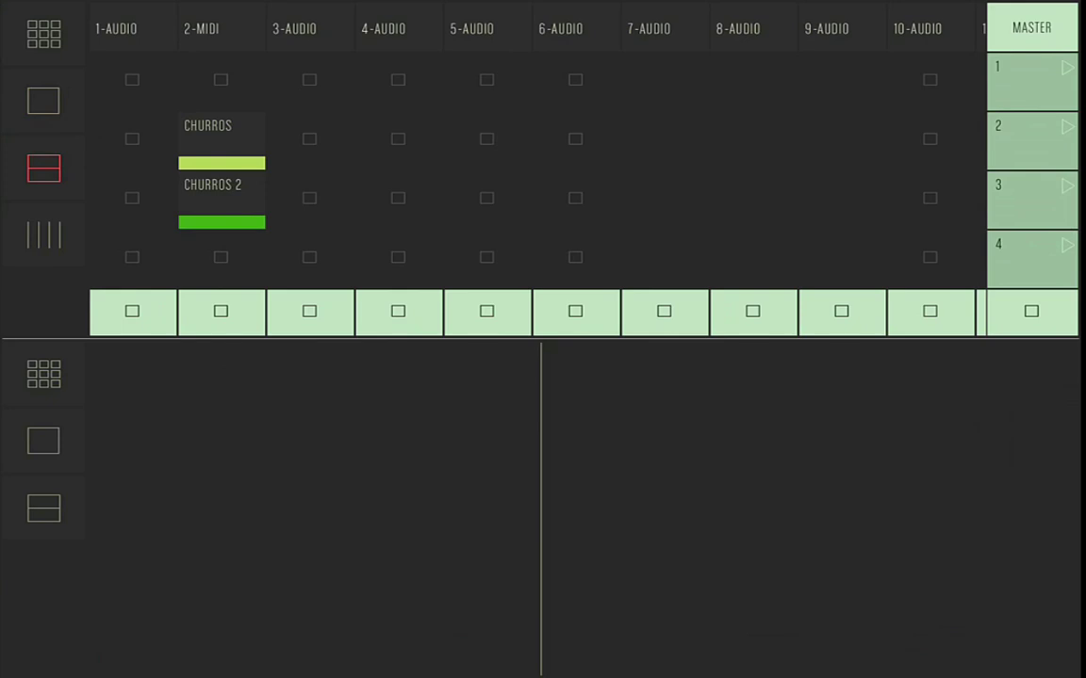
# Launch the Churros clip, try the stop controls for all tracks and for track 2, and launch scene 2.
pyautogui.click(212, 134)
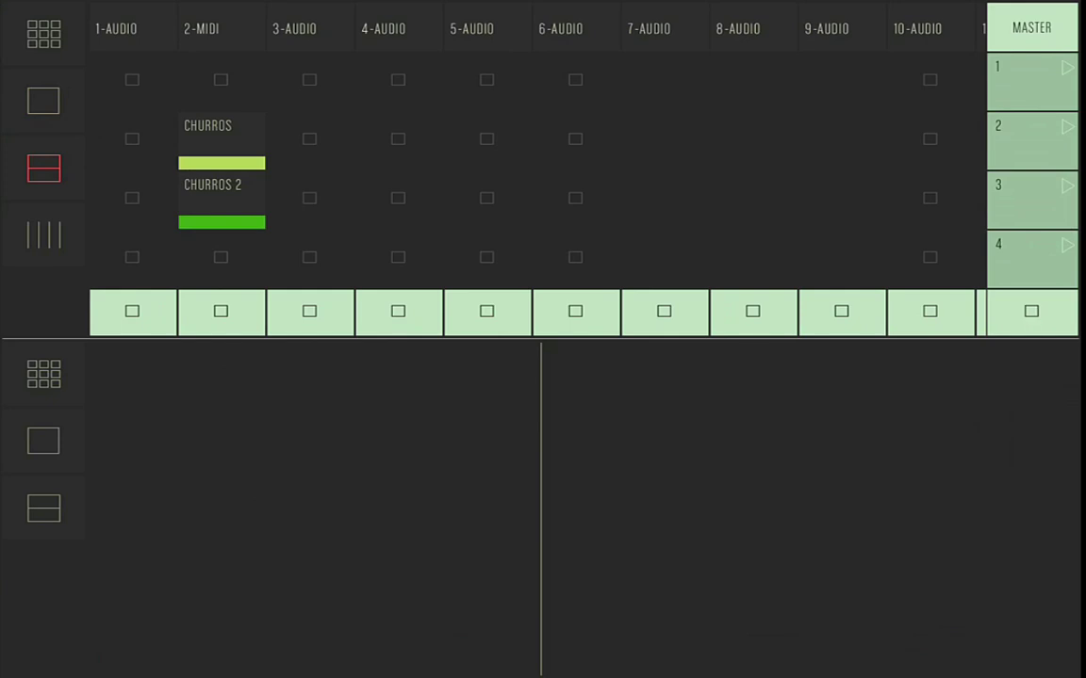
pyautogui.click(1031, 311)
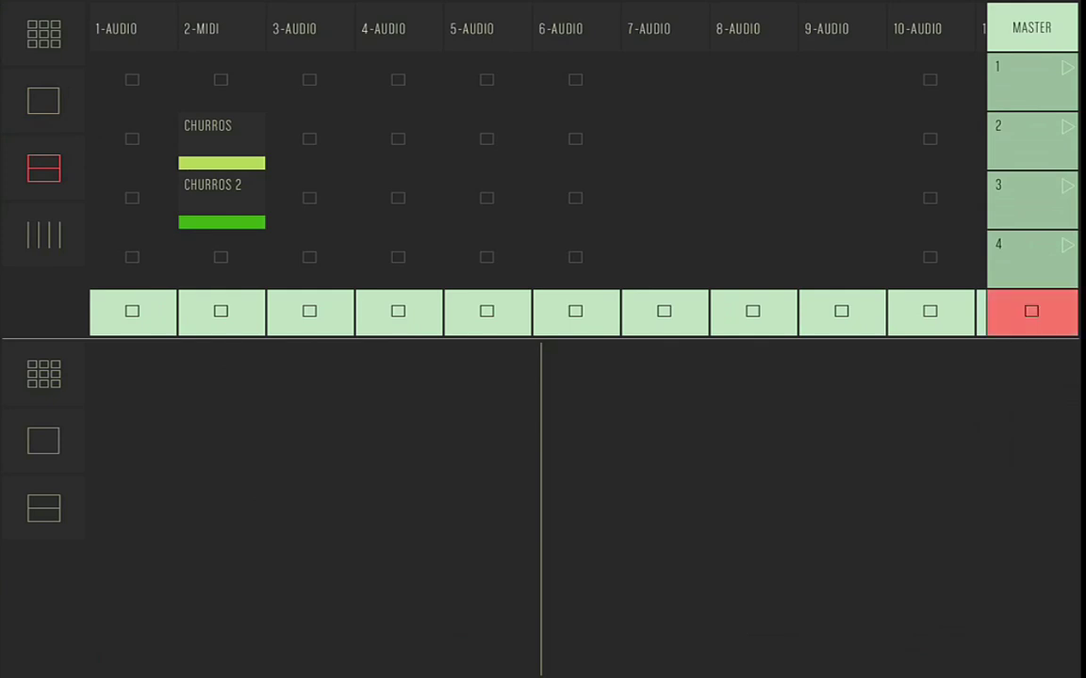
pyautogui.click(221, 311)
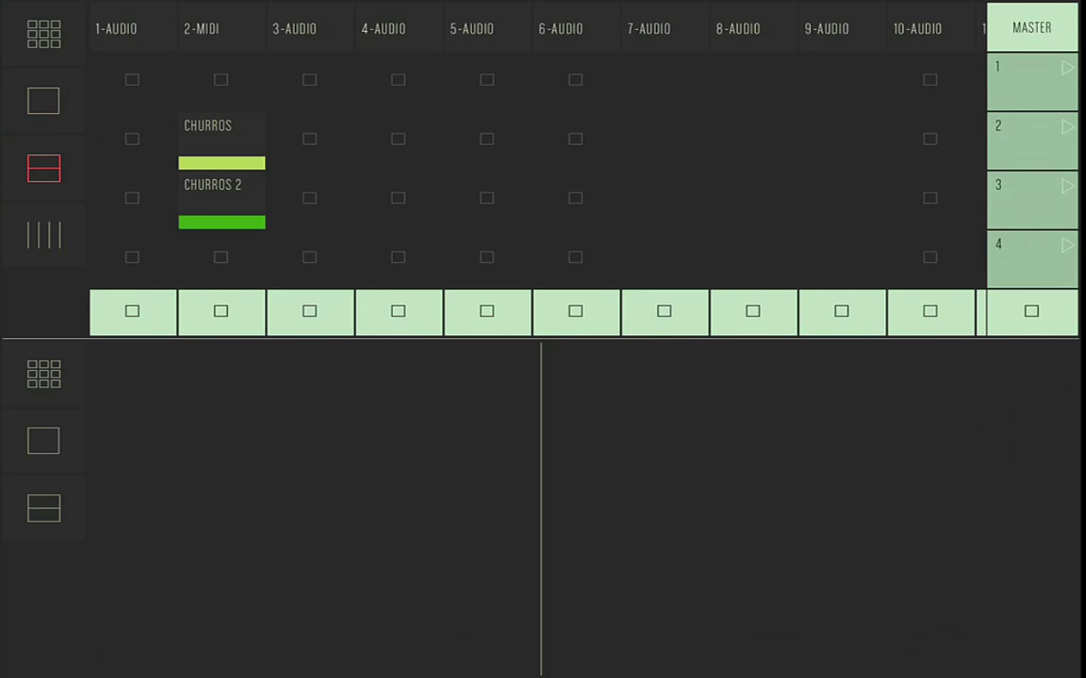
pyautogui.click(1031, 311)
pyautogui.click(220, 311)
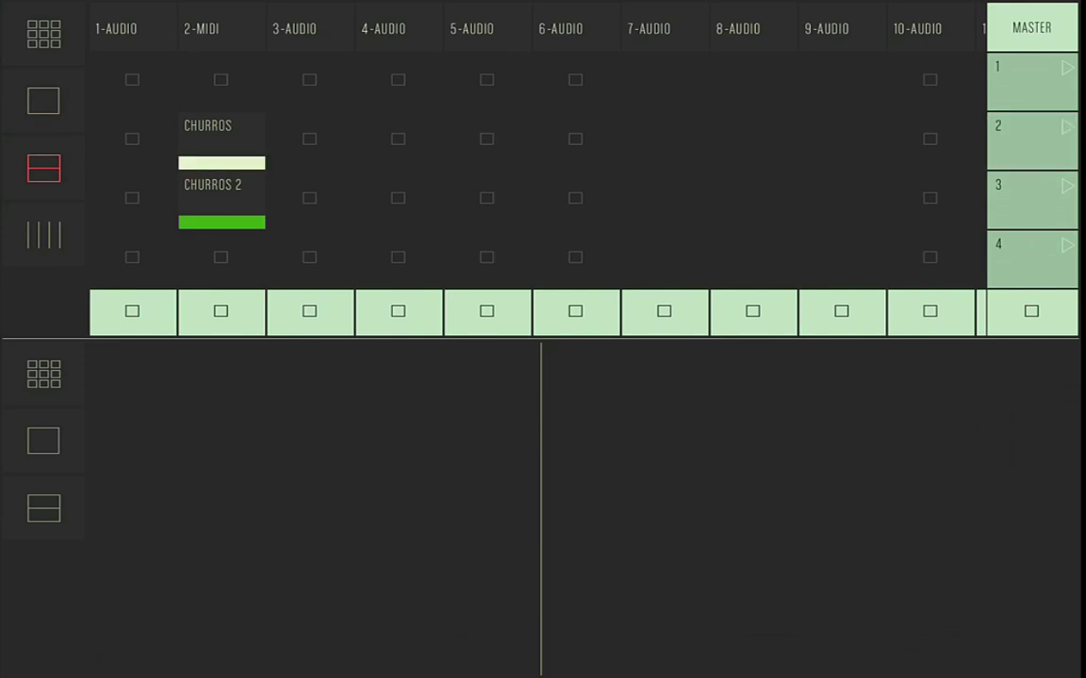
pyautogui.click(1025, 150)
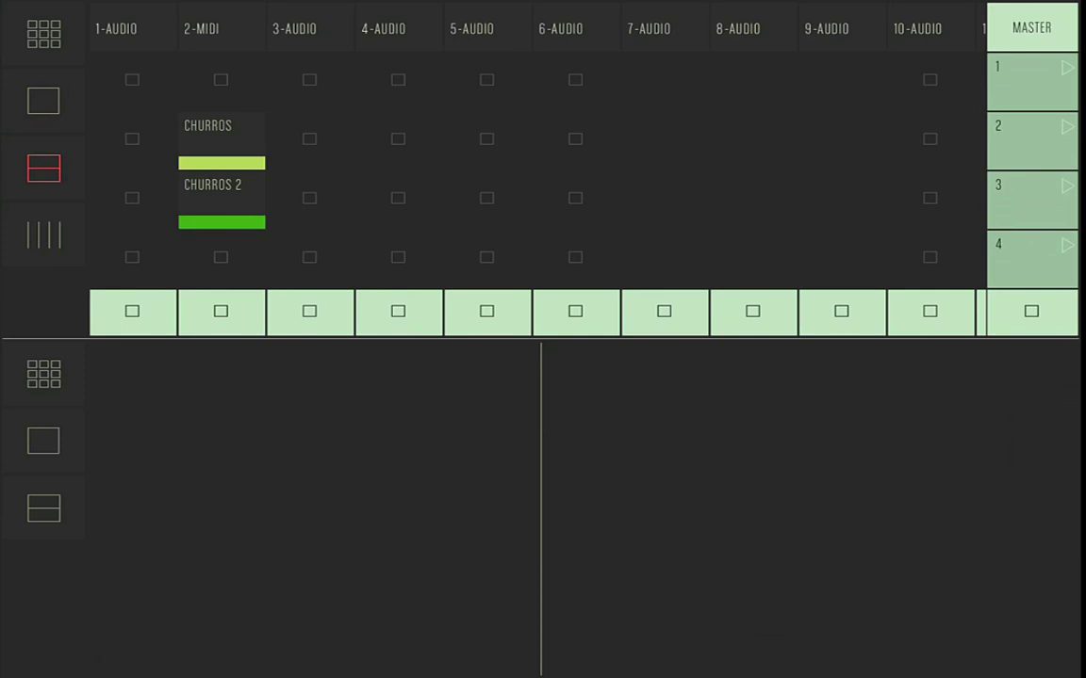
# Show the Mixer Module across the full lower half and launch the Churros and Churros 2 clips.
pyautogui.click(41, 380)
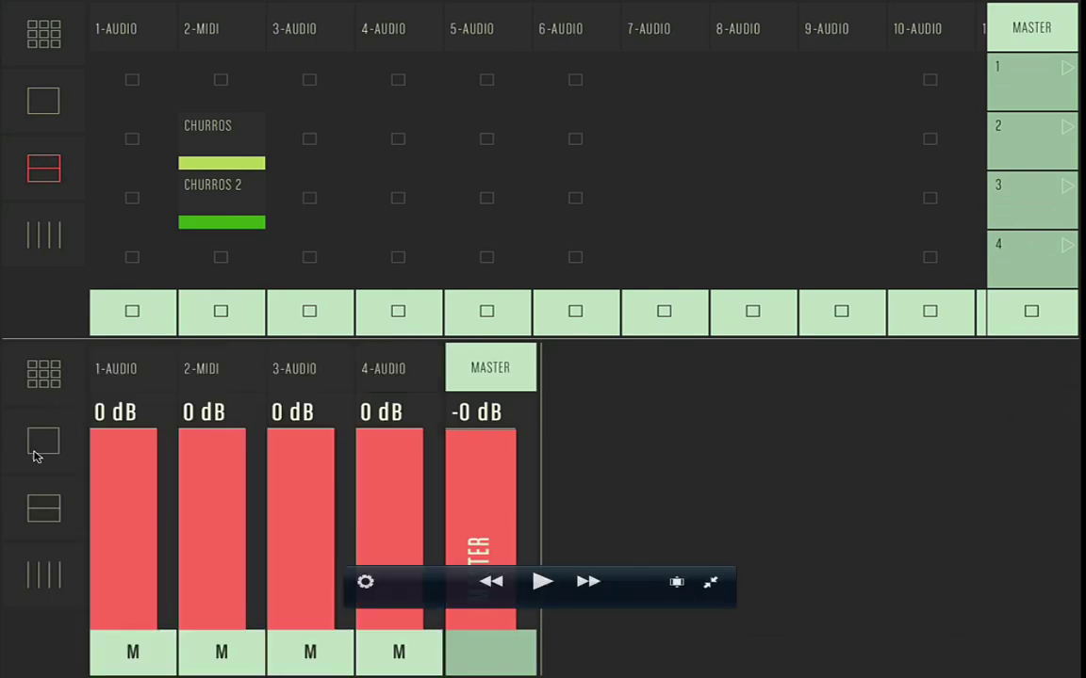
pyautogui.click(42, 514)
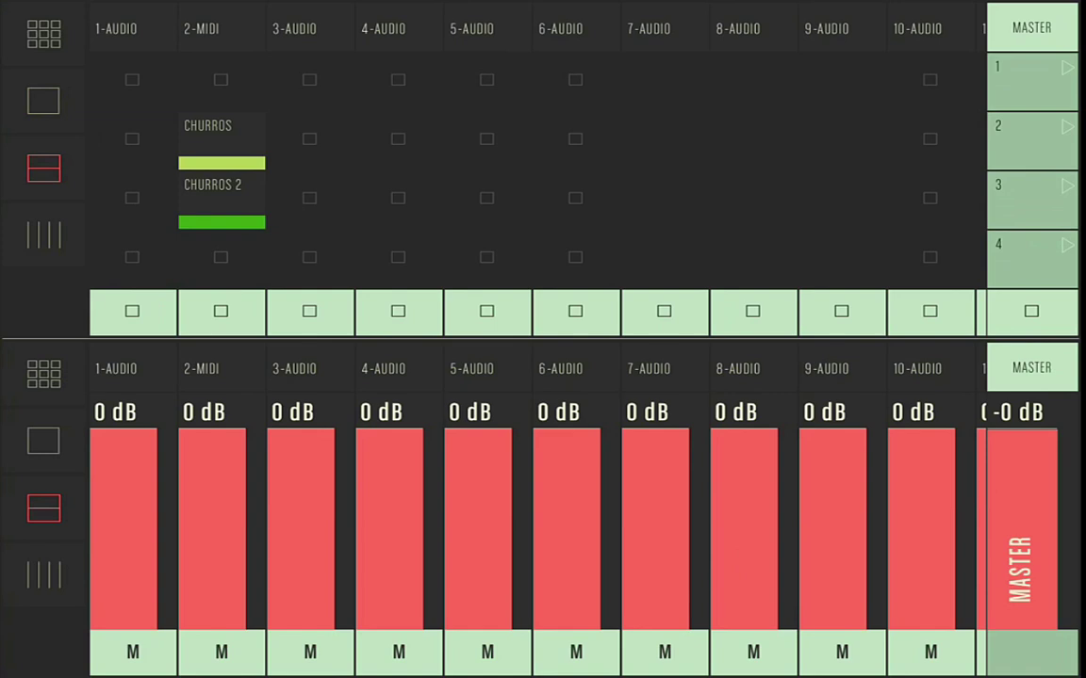
pyautogui.click(200, 127)
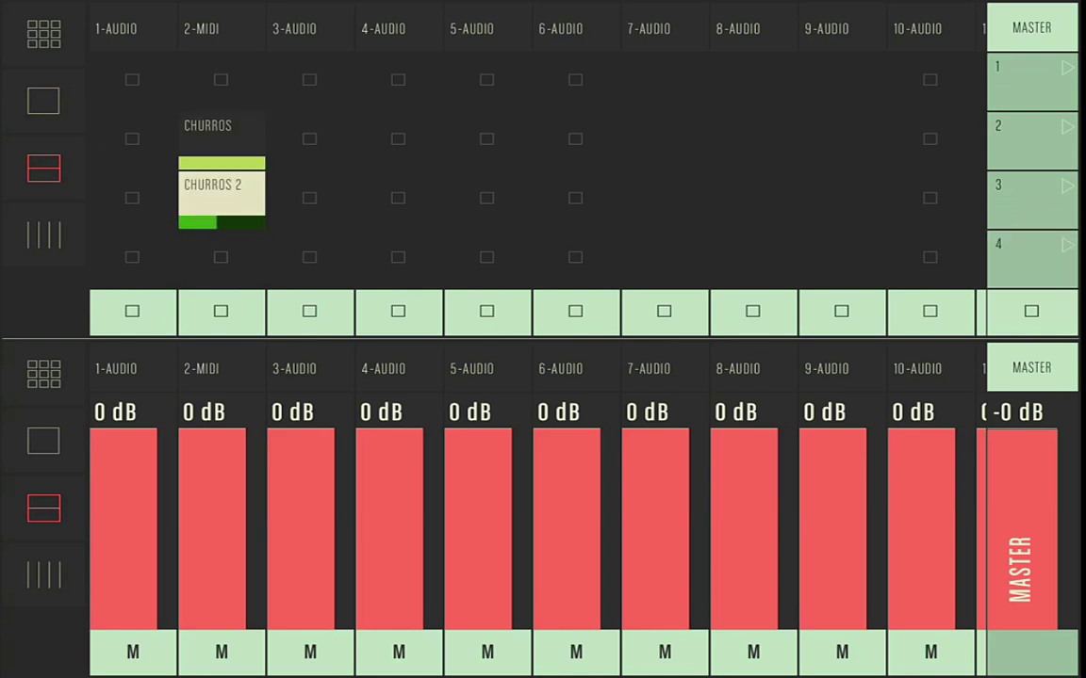
pyautogui.click(224, 201)
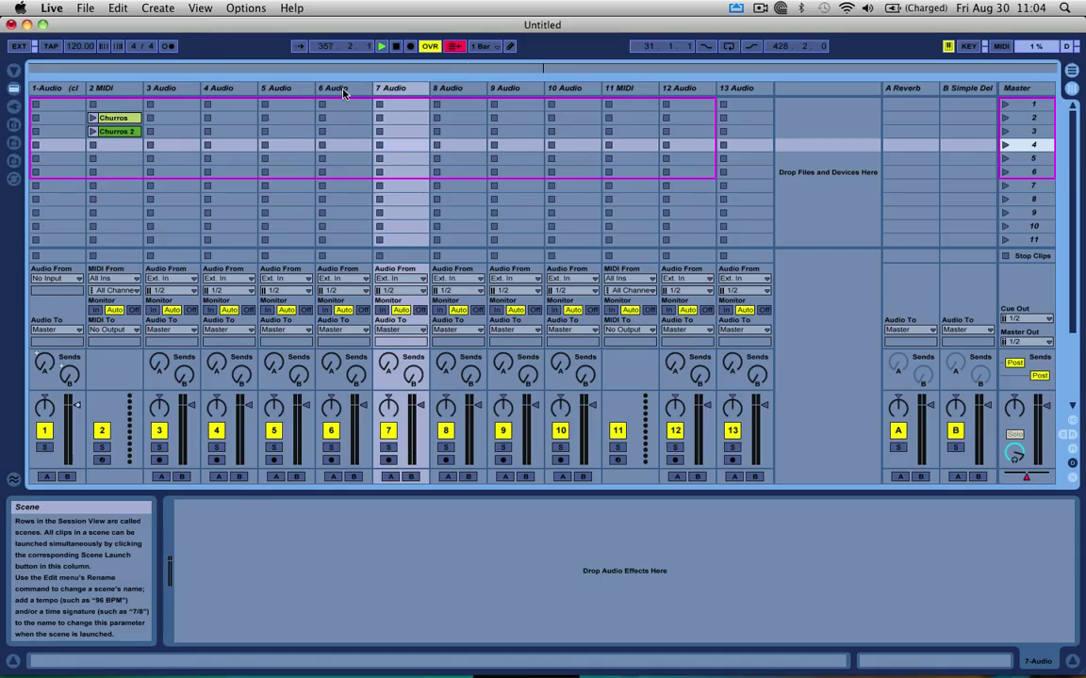
# Switch to Ableton Live and group the tracks 5 Audio, 6 Audio and 7 Audio.
pyautogui.click(321, 91)
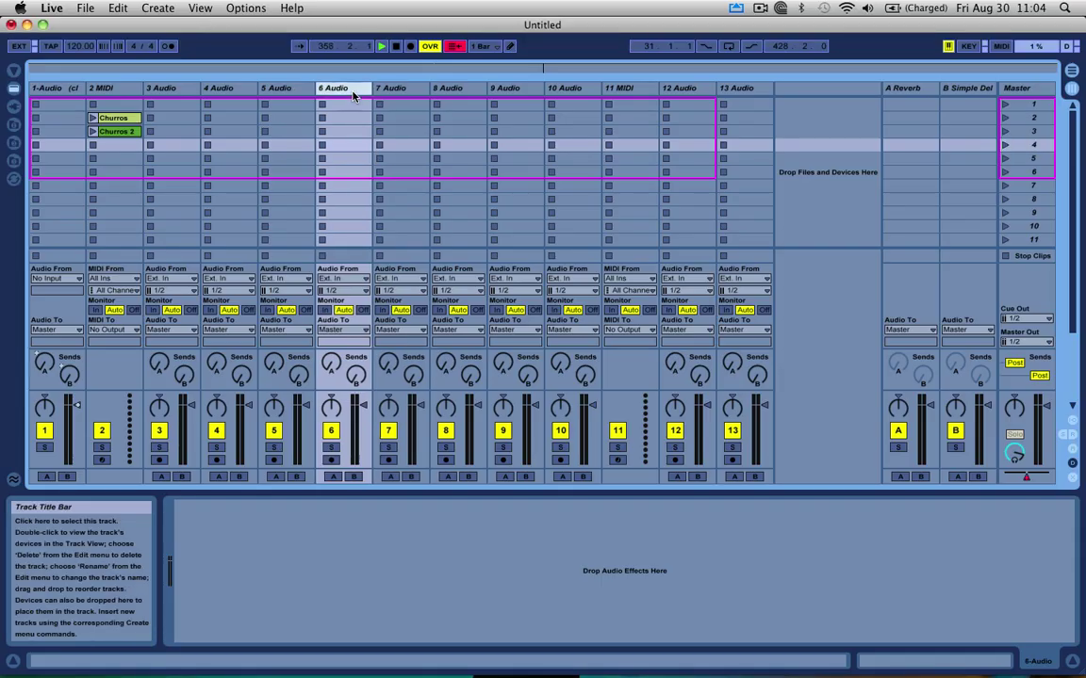
pyautogui.click(269, 88)
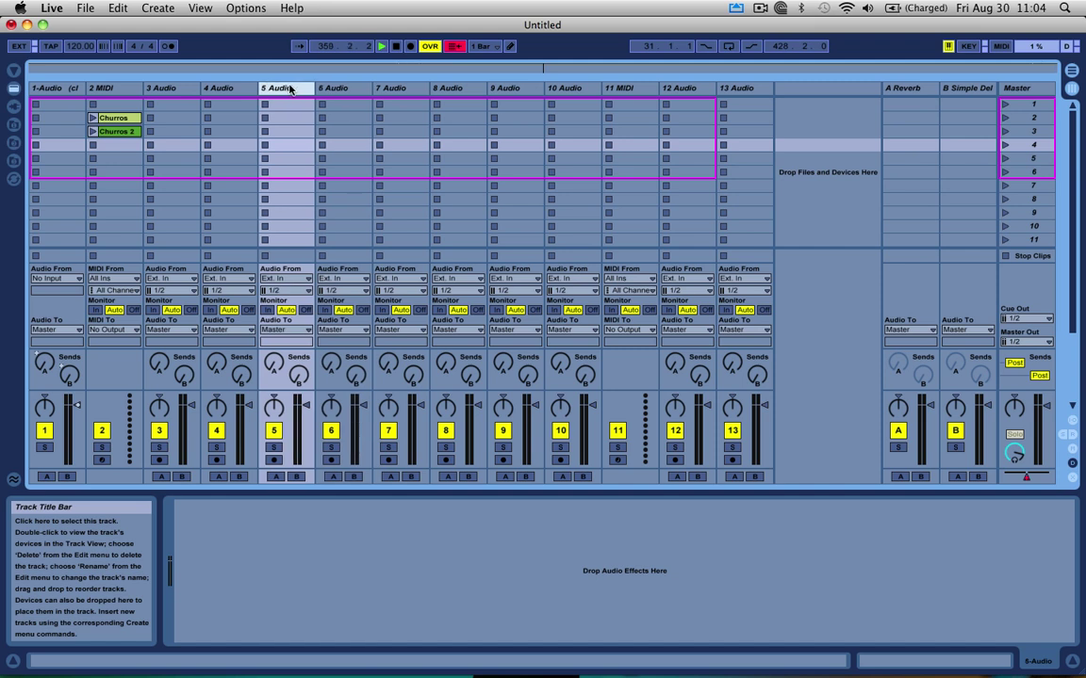
pyautogui.click(339, 91)
pyautogui.rightClick(396, 93)
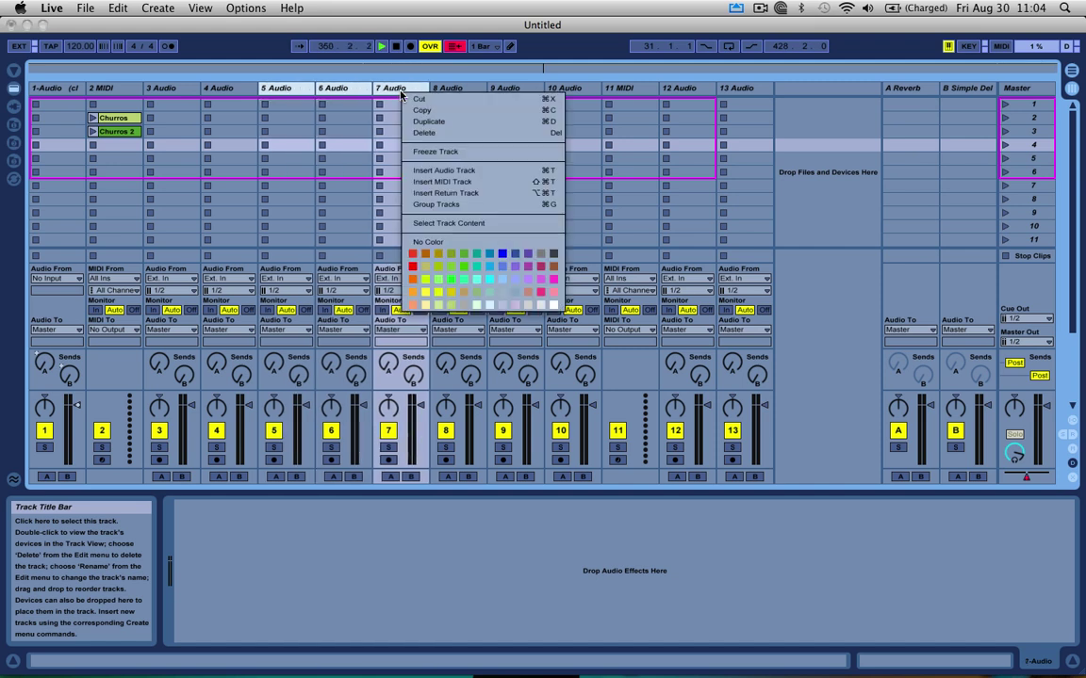
pyautogui.click(418, 211)
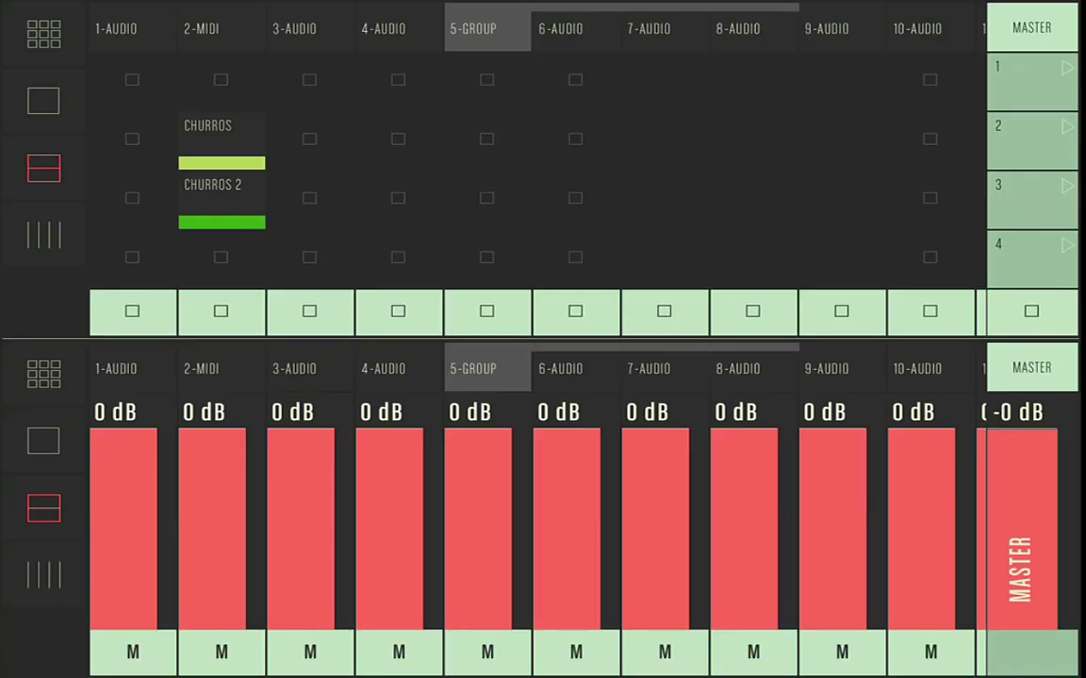
# Switch back to Conductr, try the 5-Group header and browse sideways across the tracks of the Clip and Mixer Modules.
pyautogui.click(489, 32)
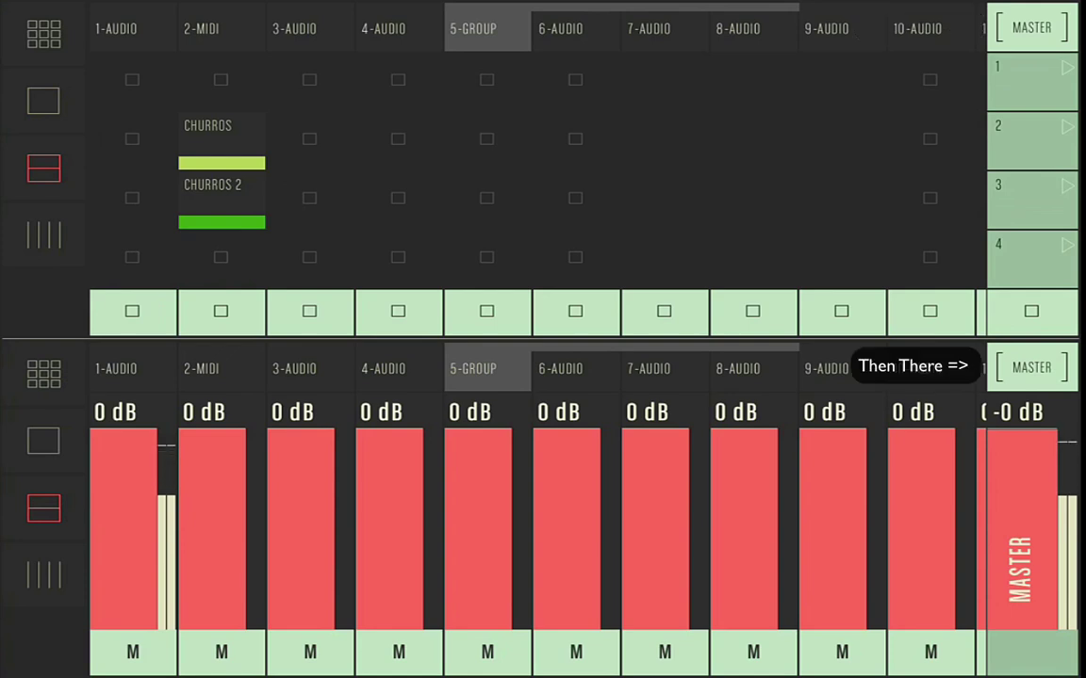
pyautogui.hscroll(2, 527, 509)
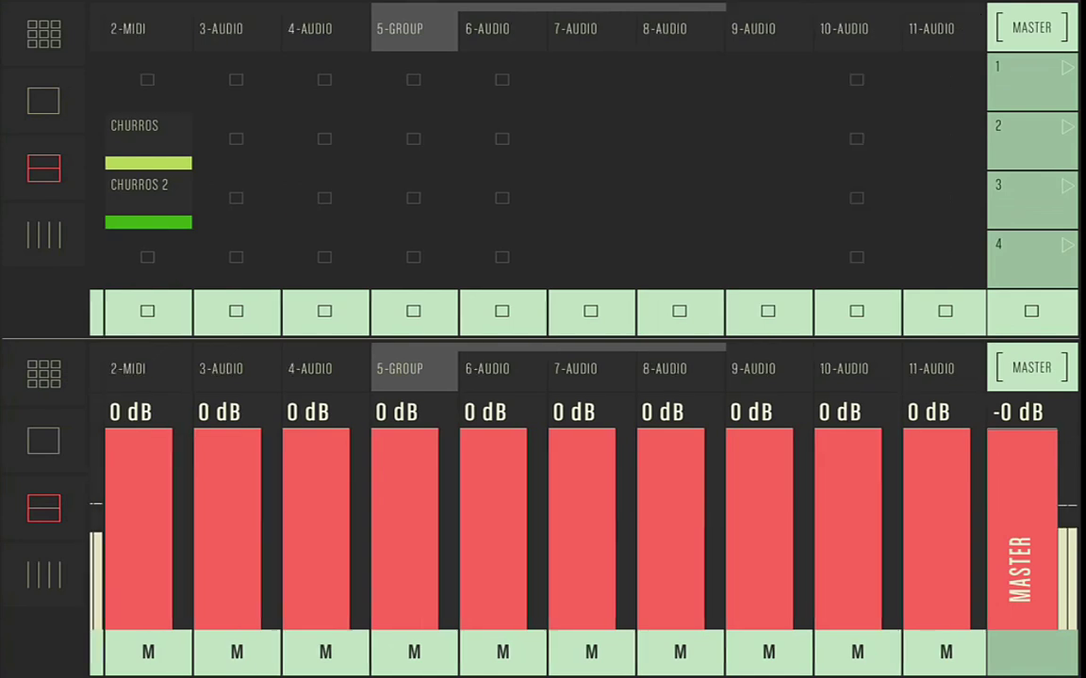
pyautogui.hscroll(-1, 527, 508)
pyautogui.hscroll(4, 528, 509)
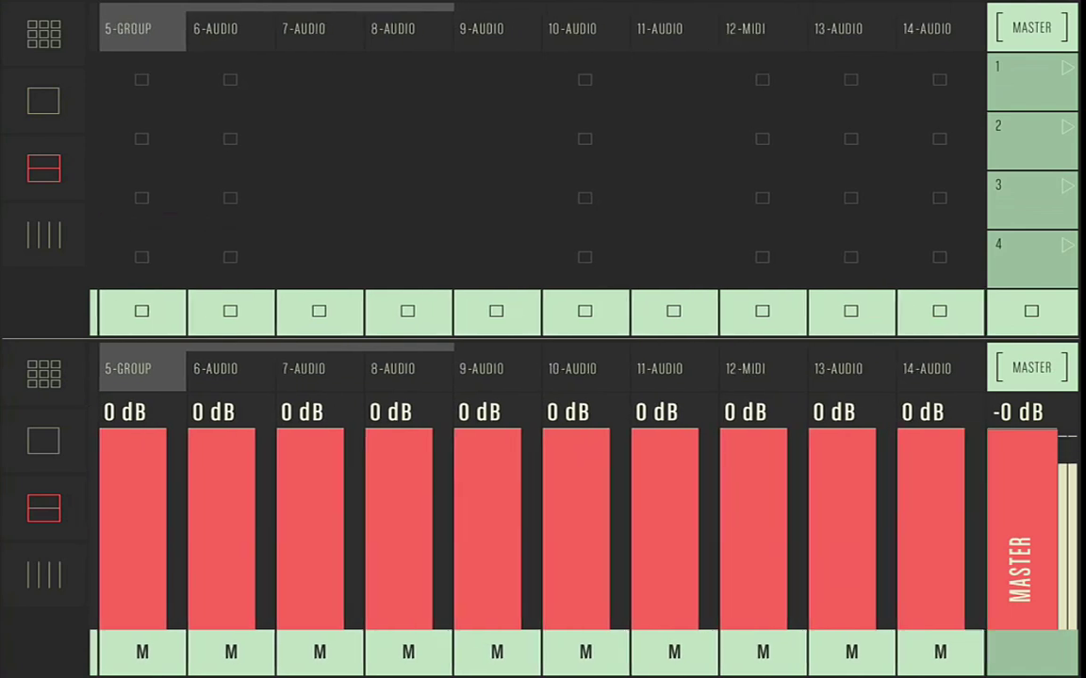
pyautogui.hscroll(-4, 528, 508)
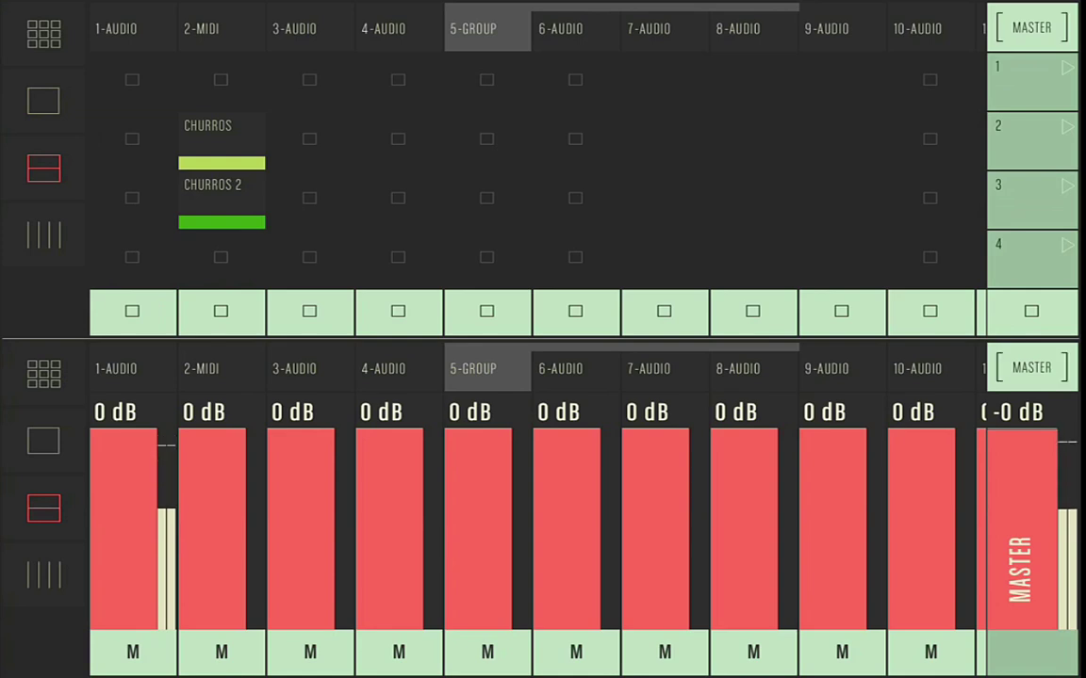
pyautogui.hscroll(1, 527, 339)
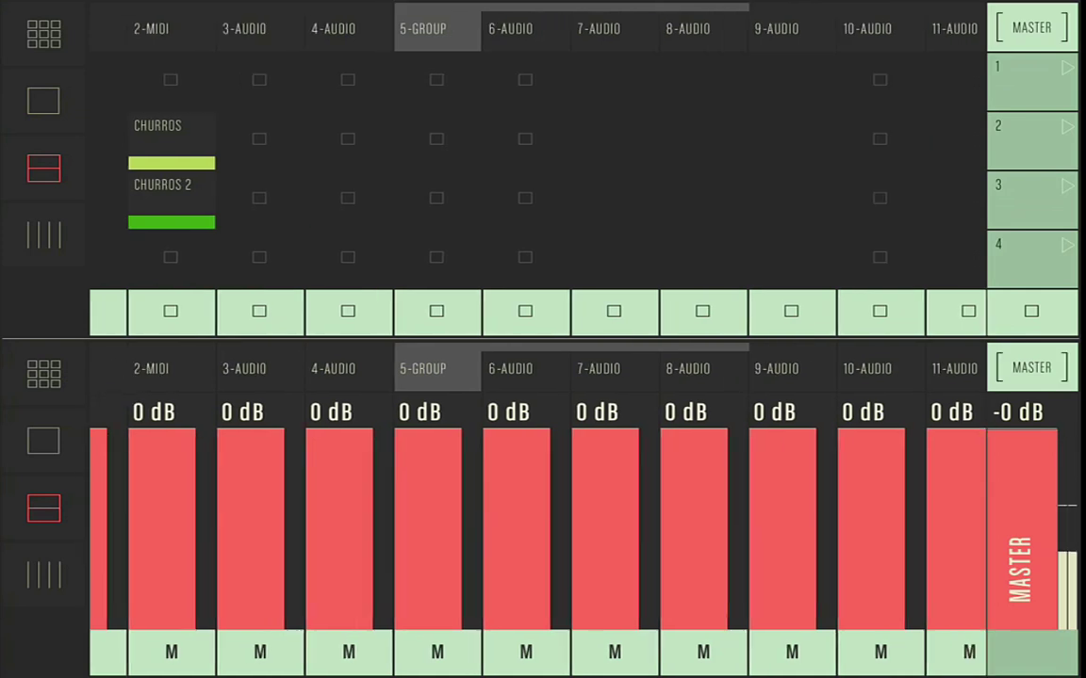
pyautogui.hscroll(-1, 527, 339)
pyautogui.hscroll(3, 527, 339)
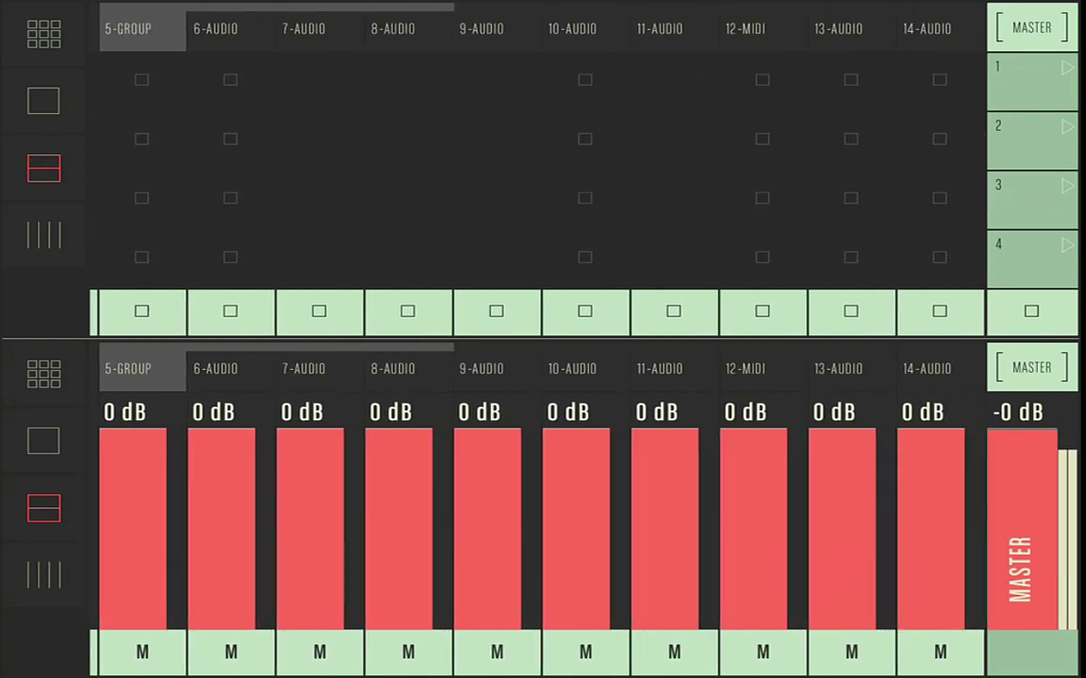
pyautogui.hscroll(-1, 527, 339)
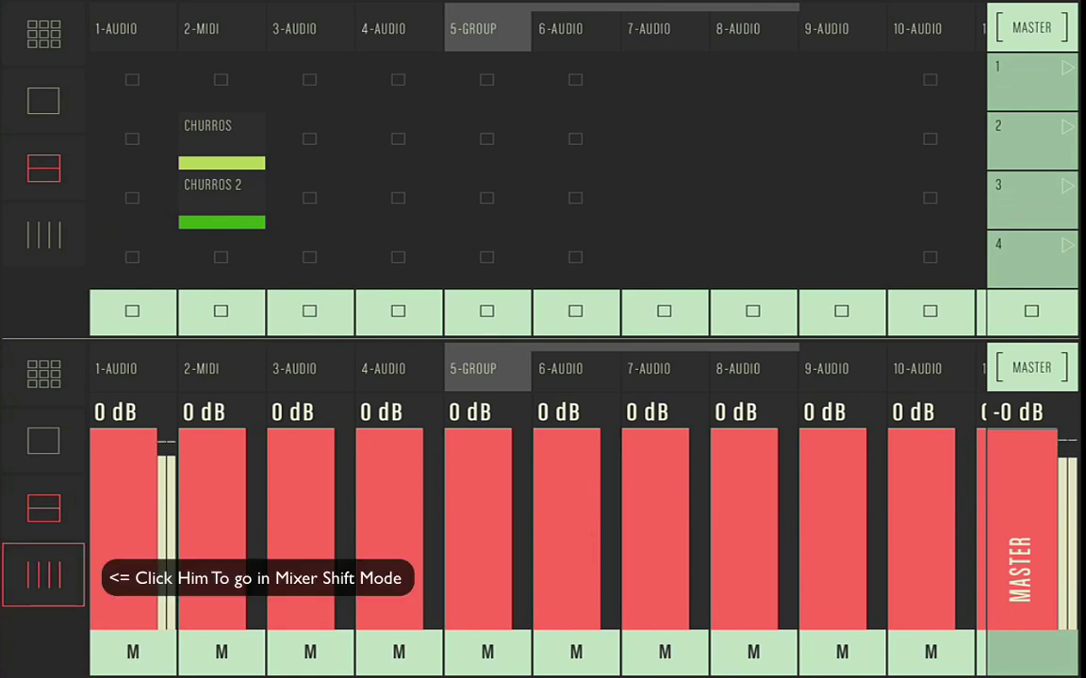
# Put the Mixer Module into shift mode and solo track 2-MIDI.
pyautogui.click(43, 574)
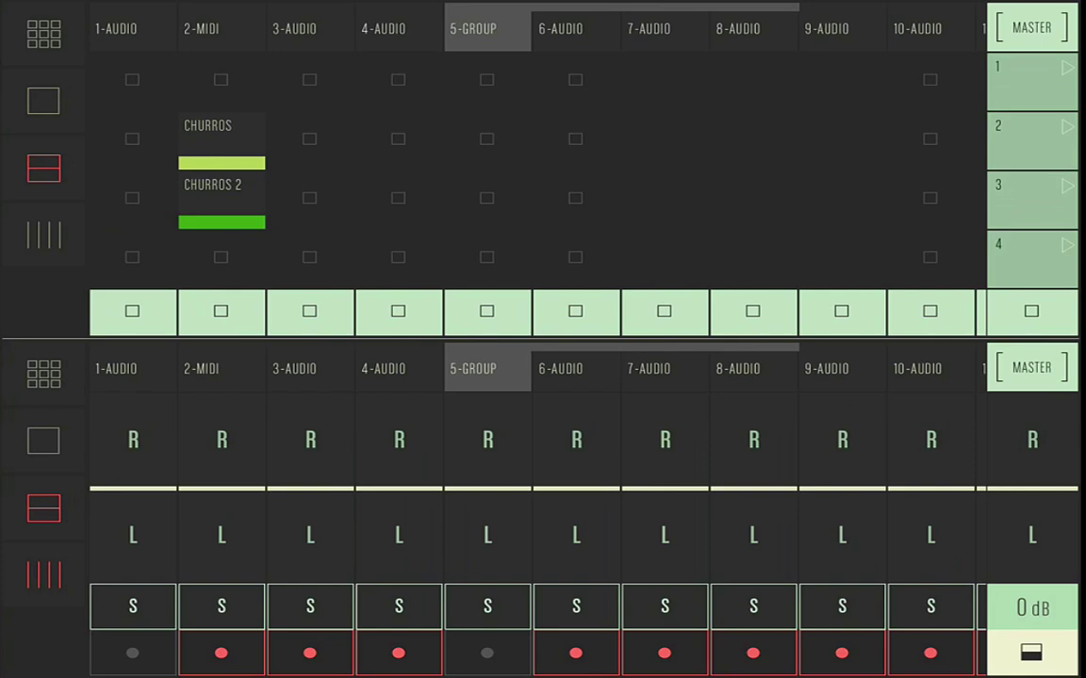
pyautogui.click(222, 606)
pyautogui.click(222, 605)
pyautogui.click(222, 606)
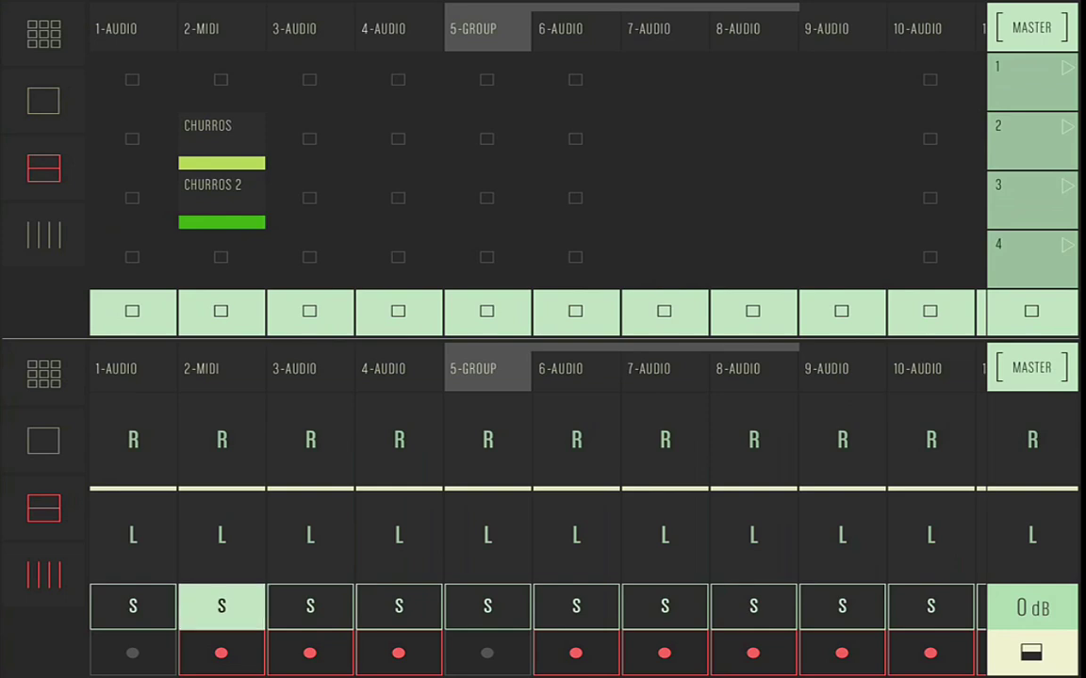
# Try the record arm and the left and right panning of track 2-MIDI, plus the display toggle of the master channel.
pyautogui.click(222, 653)
pyautogui.click(222, 653)
pyautogui.click(222, 535)
pyautogui.click(221, 440)
pyautogui.click(222, 535)
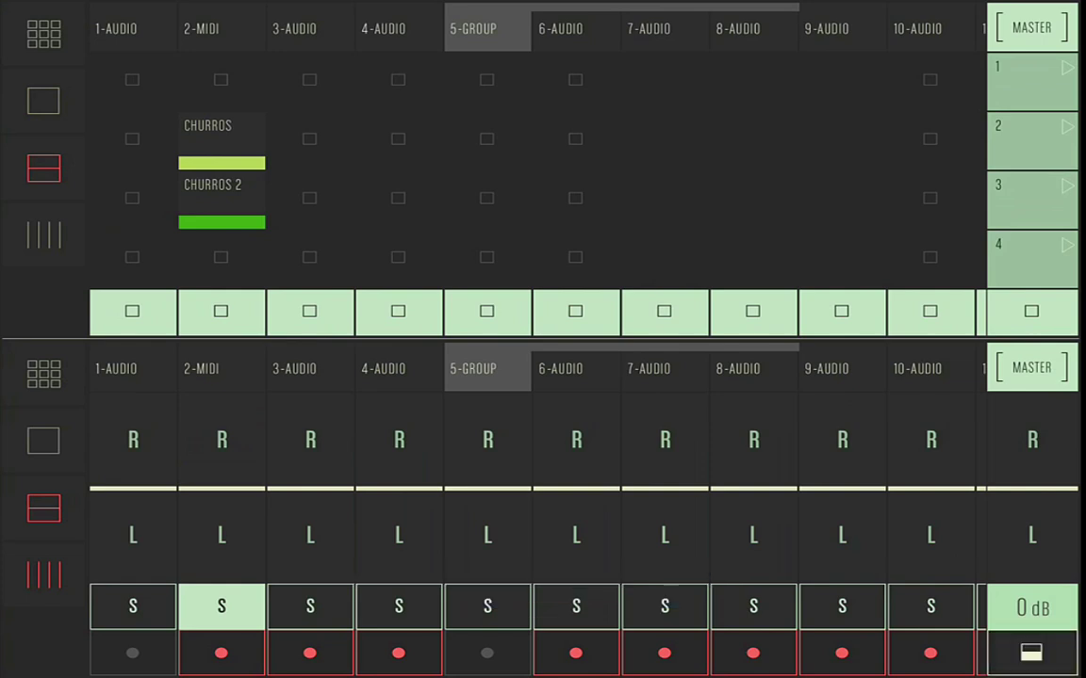
pyautogui.click(1030, 654)
pyautogui.click(43, 509)
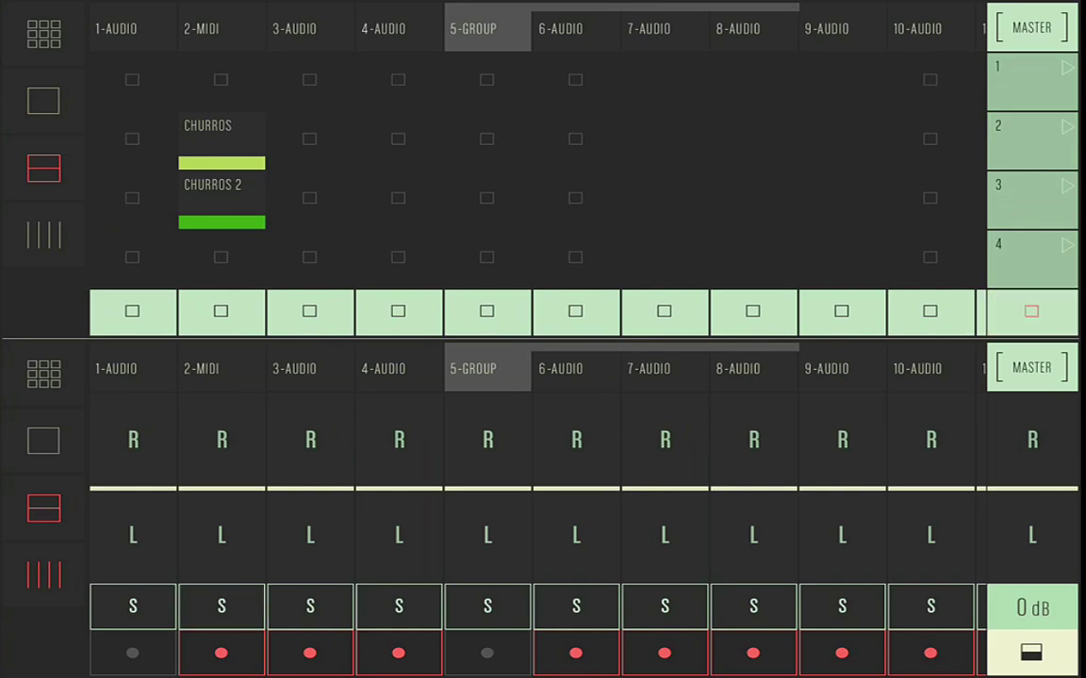
# Return to the module selection and open the editor for user modules.
pyautogui.moveTo(1013, 581)
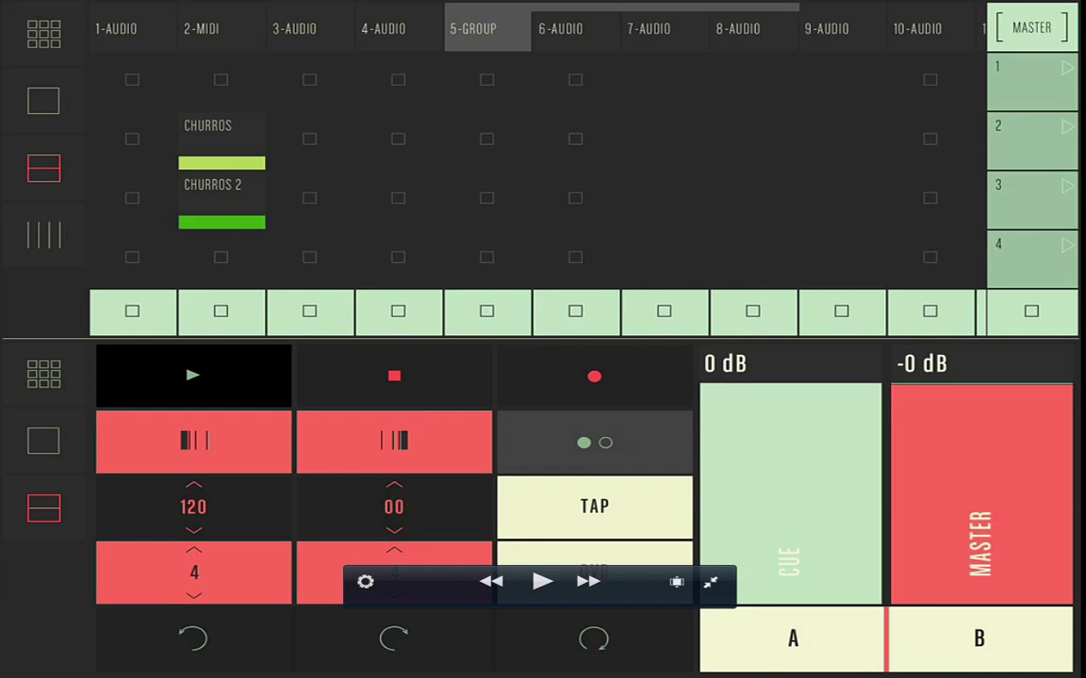
pyautogui.click(43, 374)
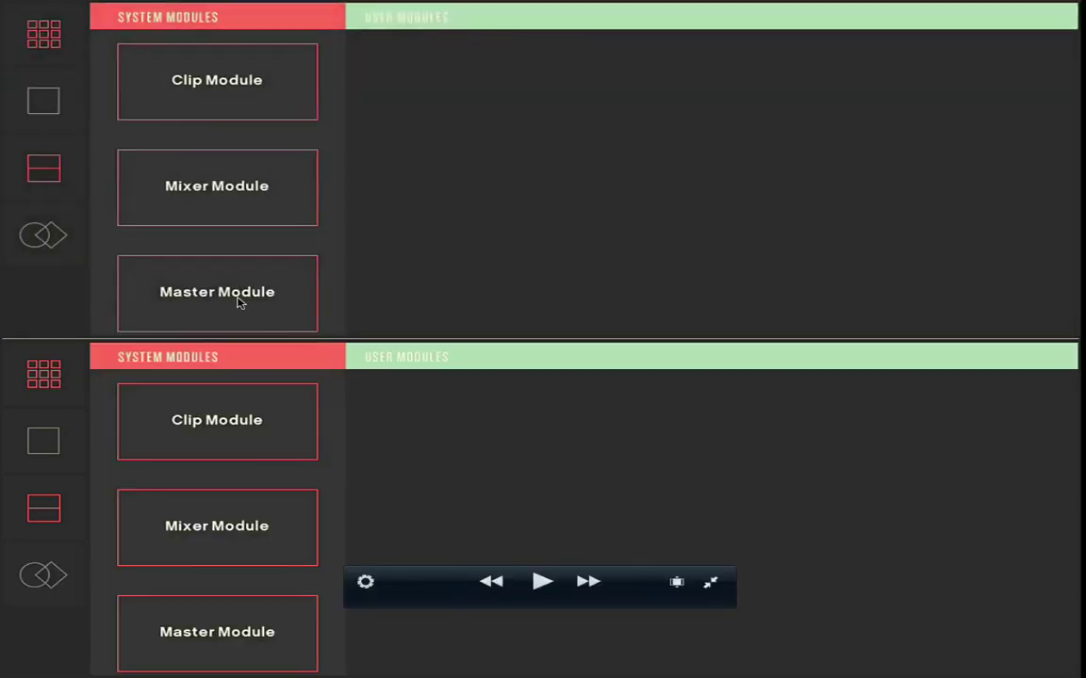
pyautogui.click(41, 240)
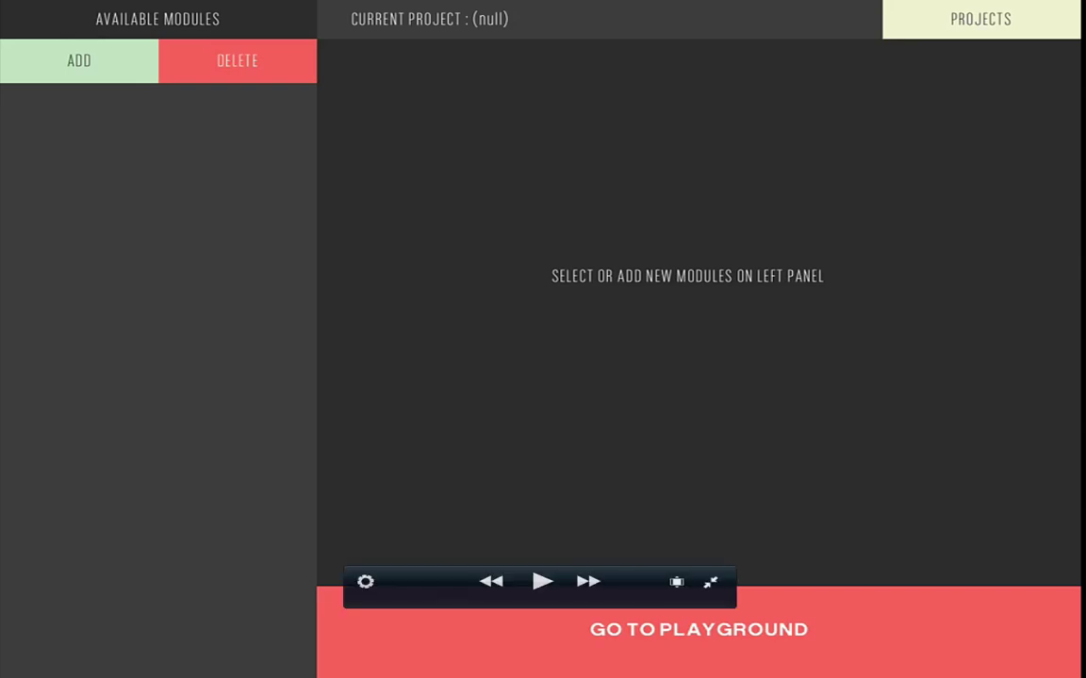
# Add a new user module and name it "churros module 1".
pyautogui.click(91, 71)
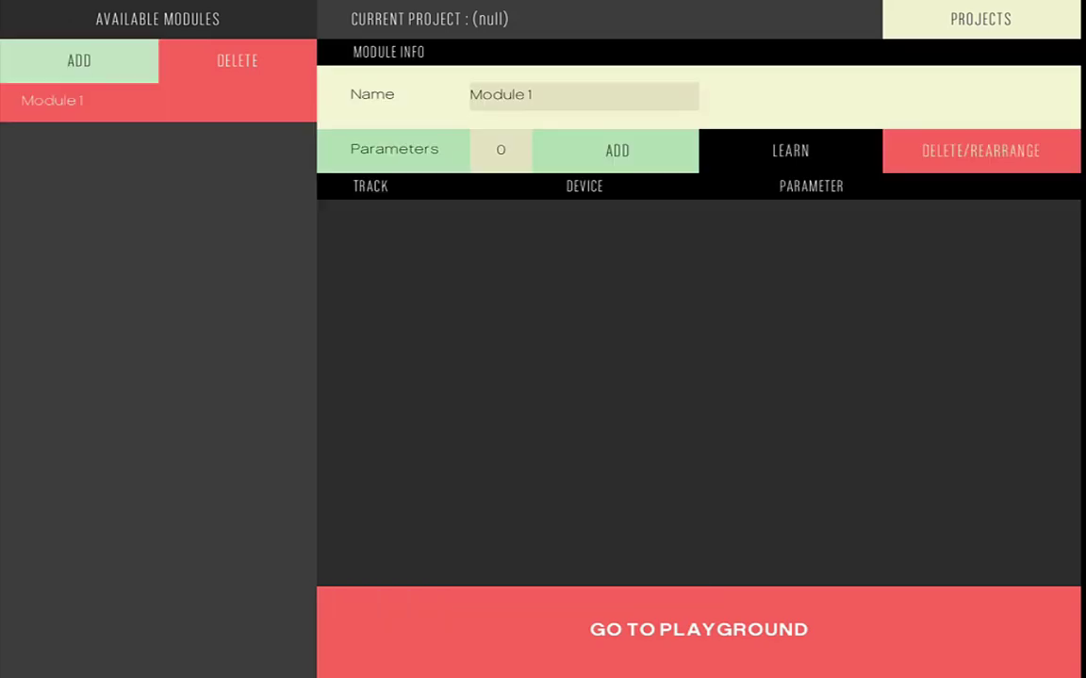
pyautogui.click(532, 94)
pyautogui.press('BackSpace')
pyautogui.press('BackSpace')
pyautogui.press('BackSpace')
pyautogui.press('BackSpace')
pyautogui.press('BackSpace')
pyautogui.press('BackSpace')
pyautogui.press('BackSpace')
pyautogui.press('BackSpace')
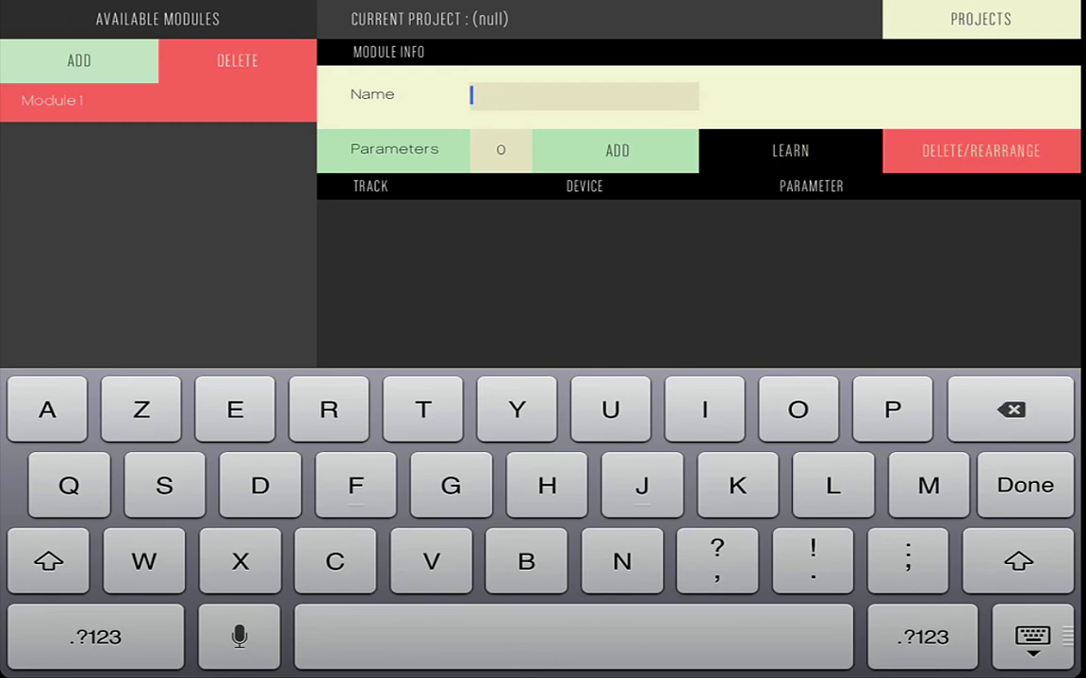
pyautogui.write('churros mo')
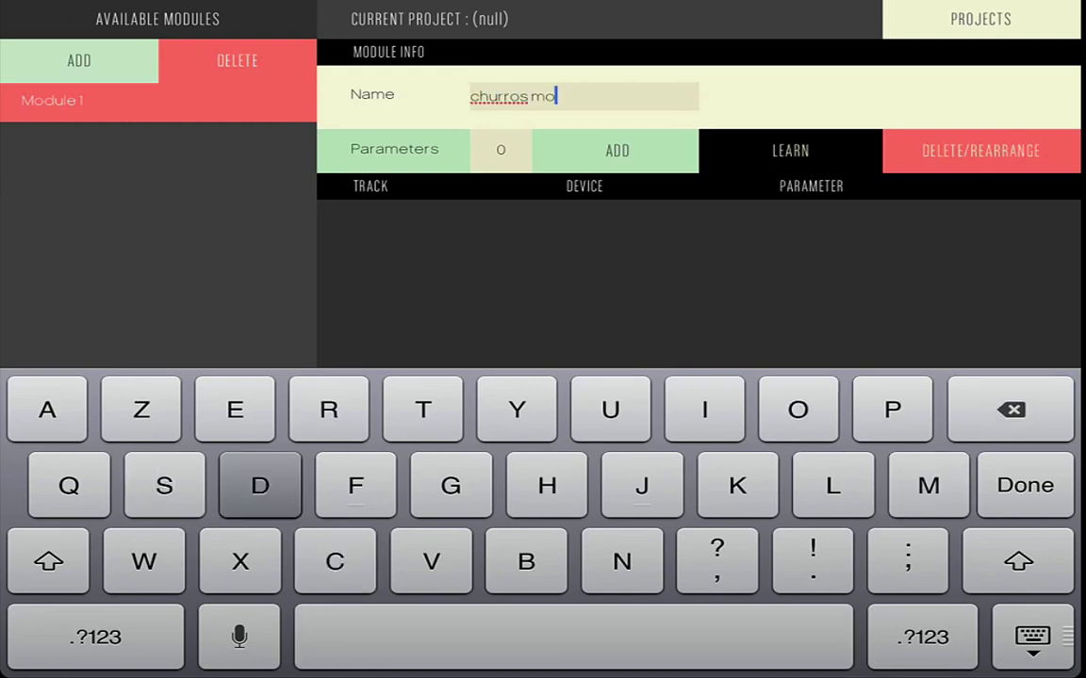
pyautogui.write('dule 1')
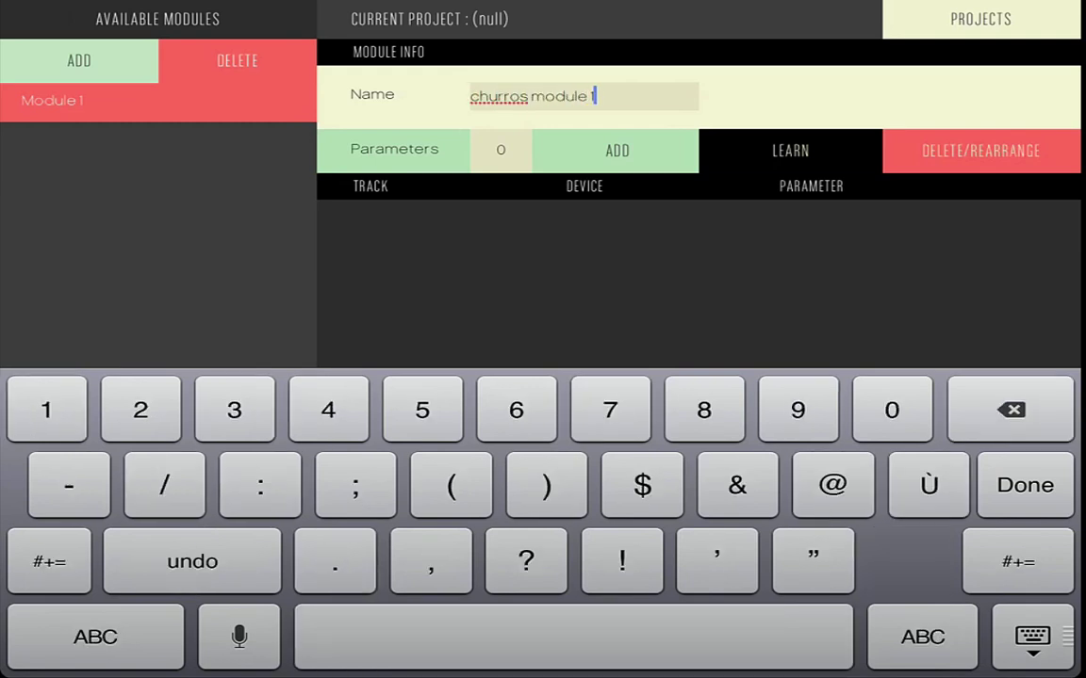
pyautogui.press('Return')
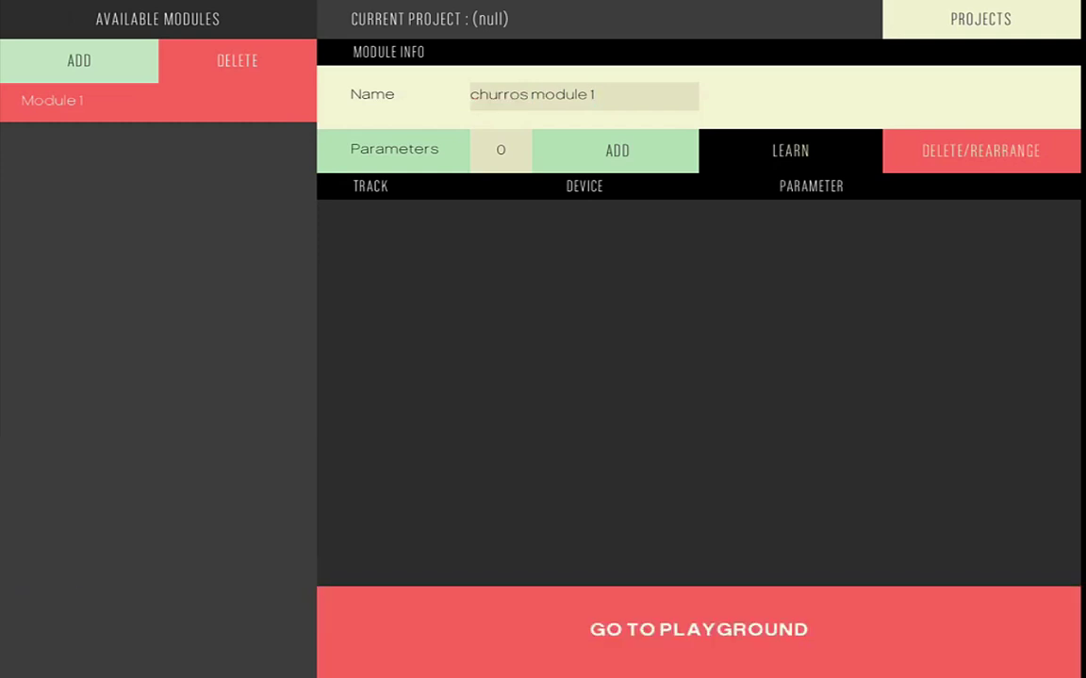
# Add a parameter to the user module and look through the controls and sends that track 9-Audio offers, without assigning one.
pyautogui.click(617, 151)
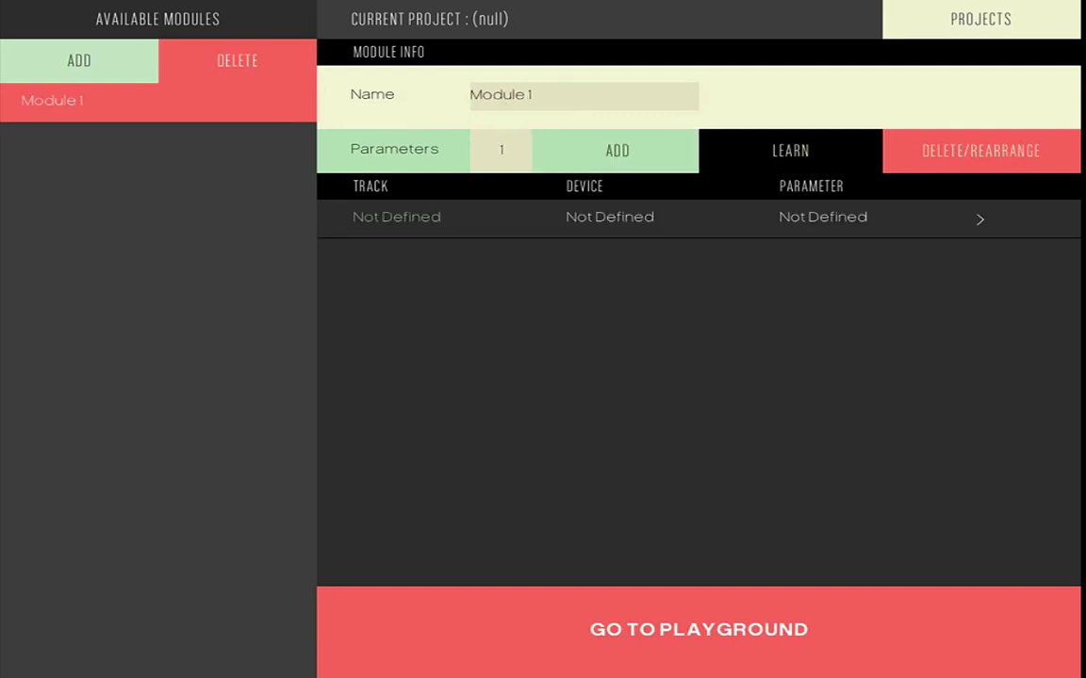
pyautogui.click(396, 217)
pyautogui.scroll(-5, 892, 377)
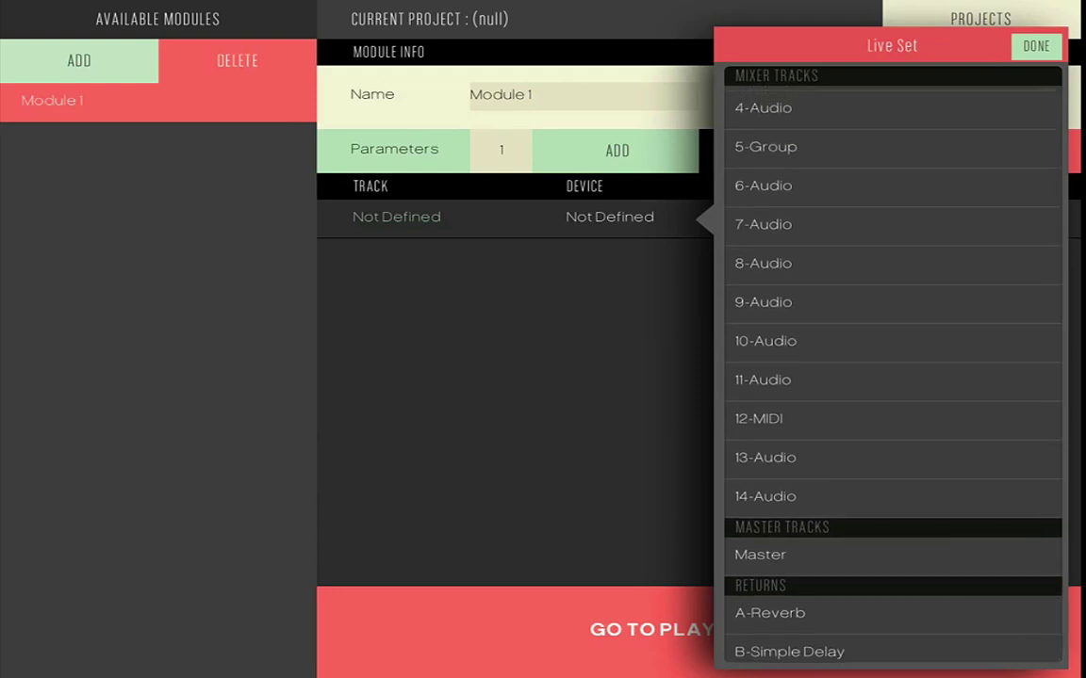
pyautogui.click(763, 302)
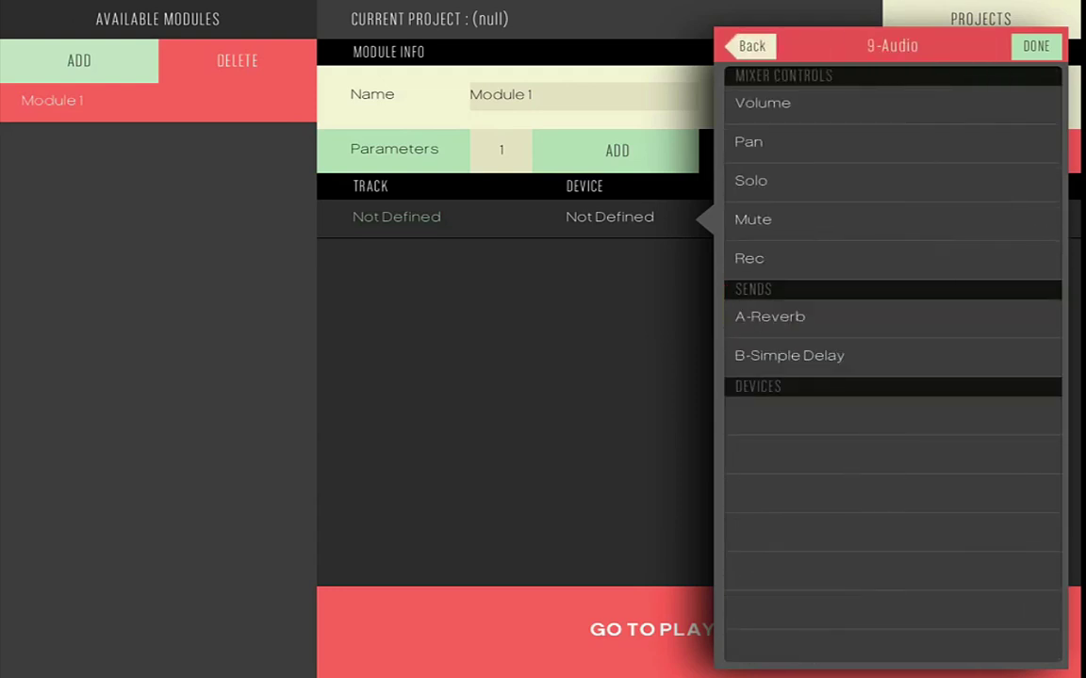
pyautogui.scroll(3, 891, 377)
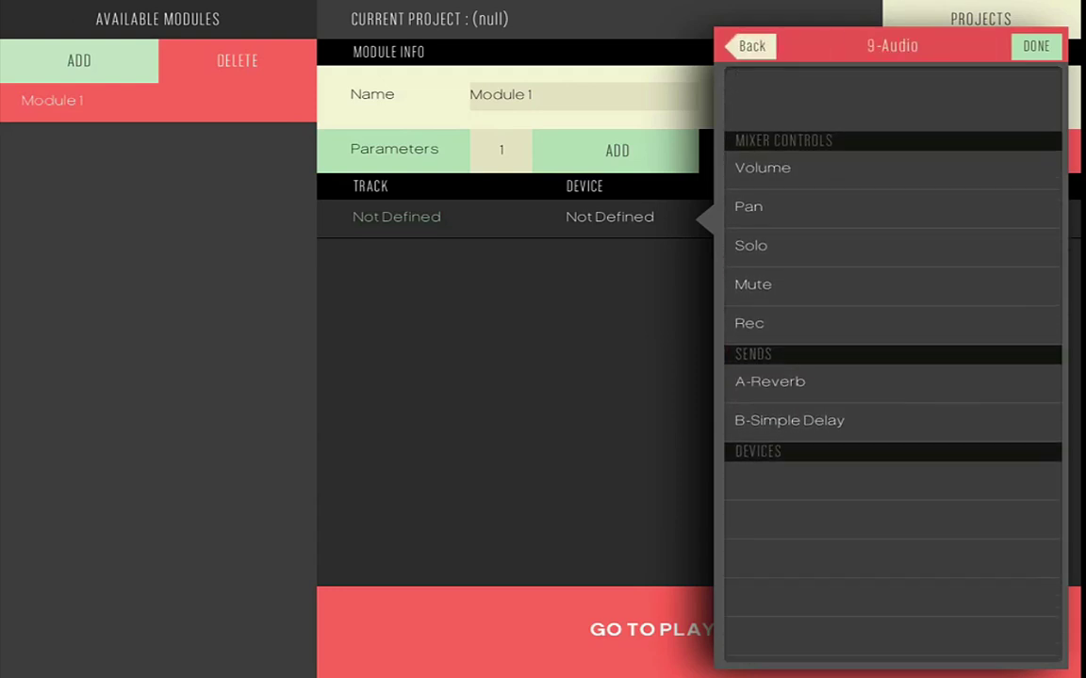
pyautogui.click(751, 45)
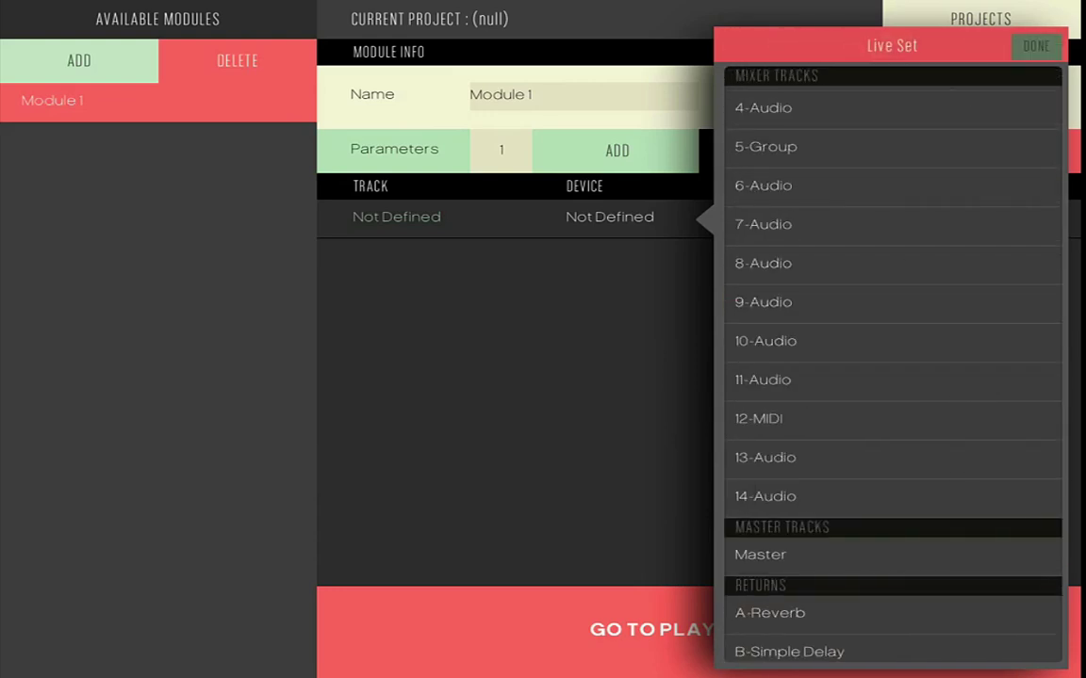
pyautogui.click(1036, 45)
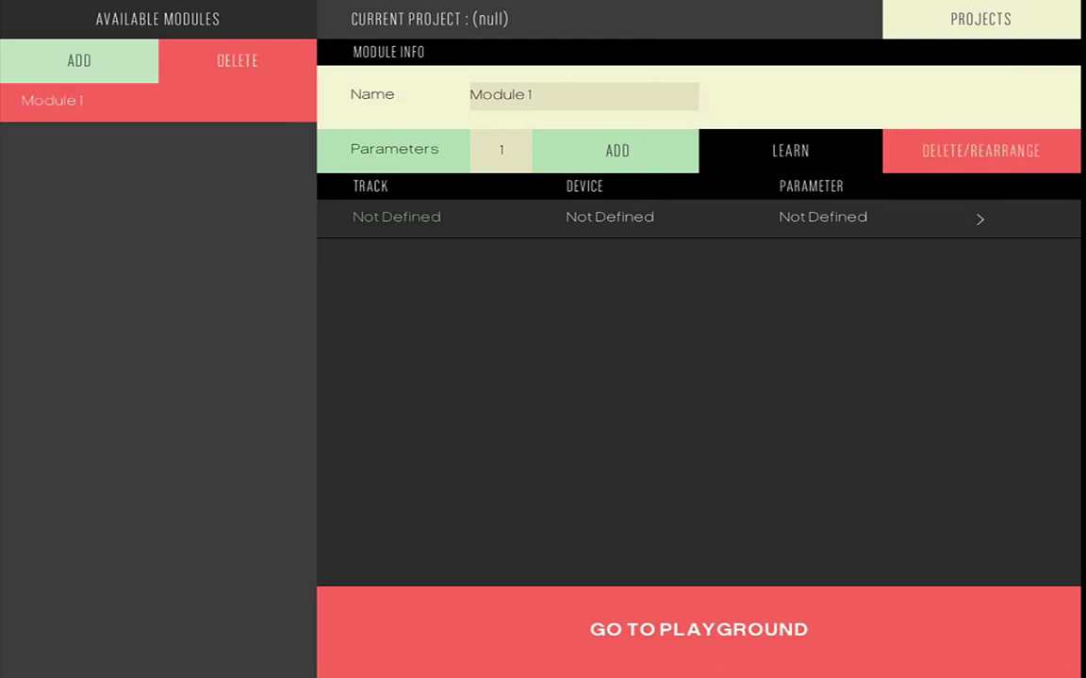
# Start parameter learning for the module and adjust Send A of track 1-Audio in Ableton Live to map it.
pyautogui.click(789, 151)
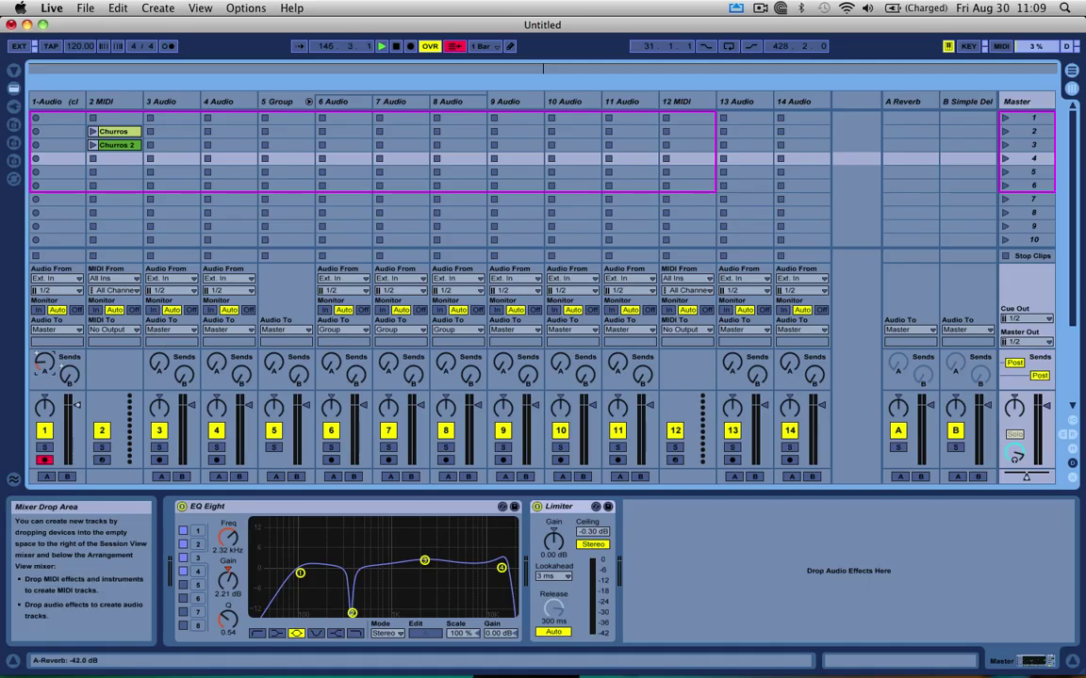
pyautogui.moveTo(40, 371); pyautogui.dragTo(40, 396)
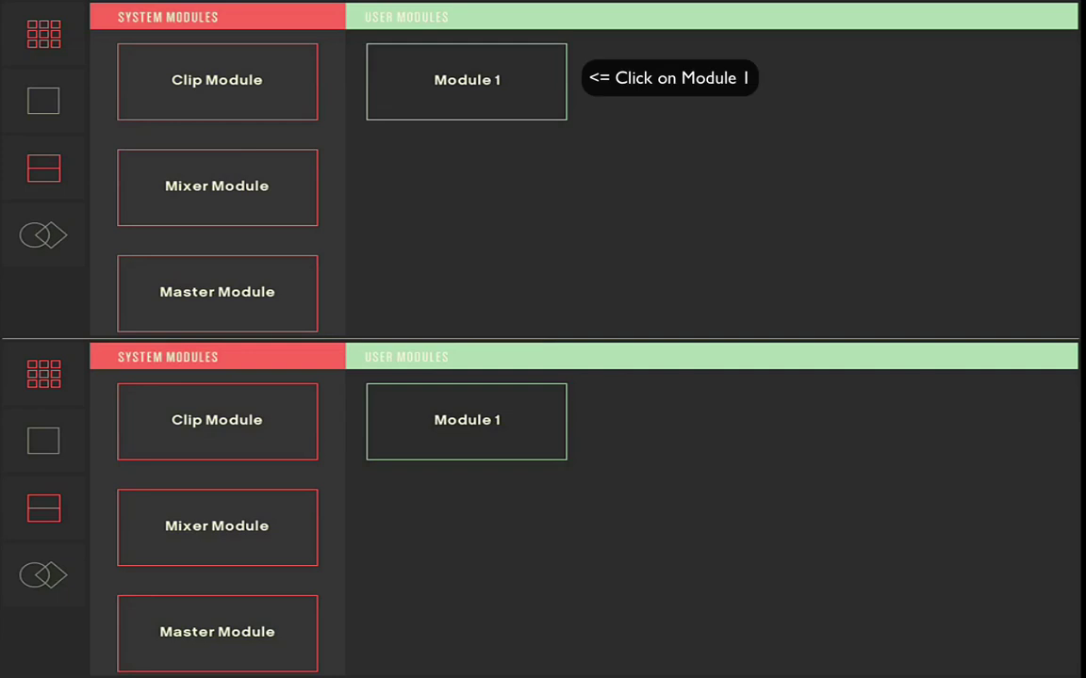
# Load the user module Module 1 into the upper half of the split playground and try its circle-marked control.
pyautogui.click(467, 81)
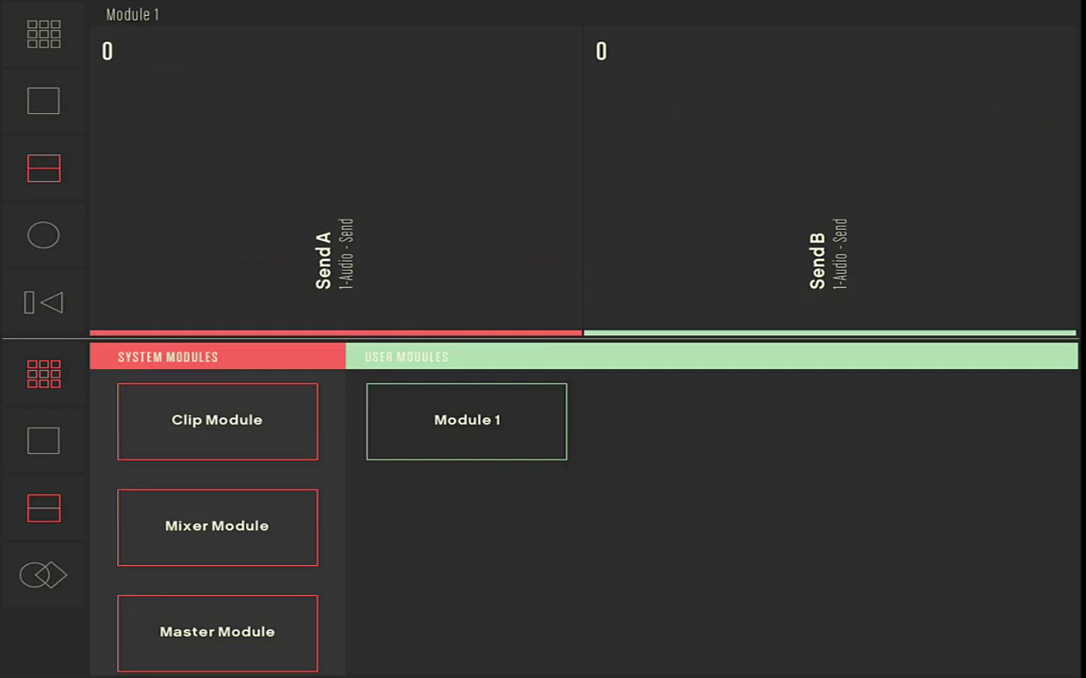
pyautogui.click(43, 235)
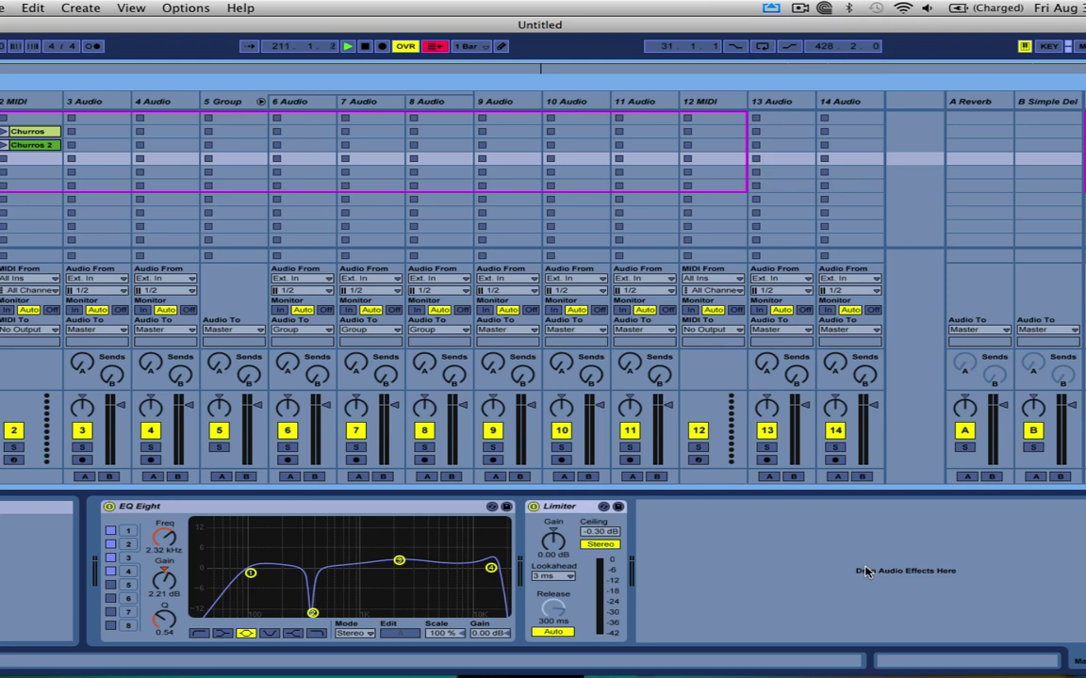
pyautogui.click(799, 7)
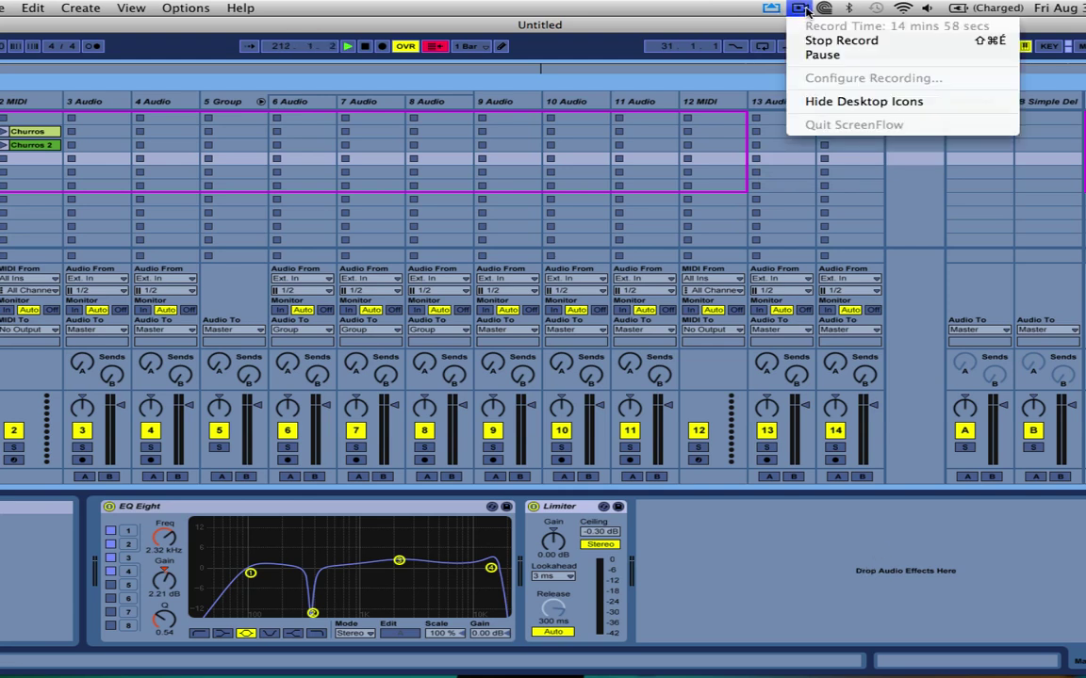